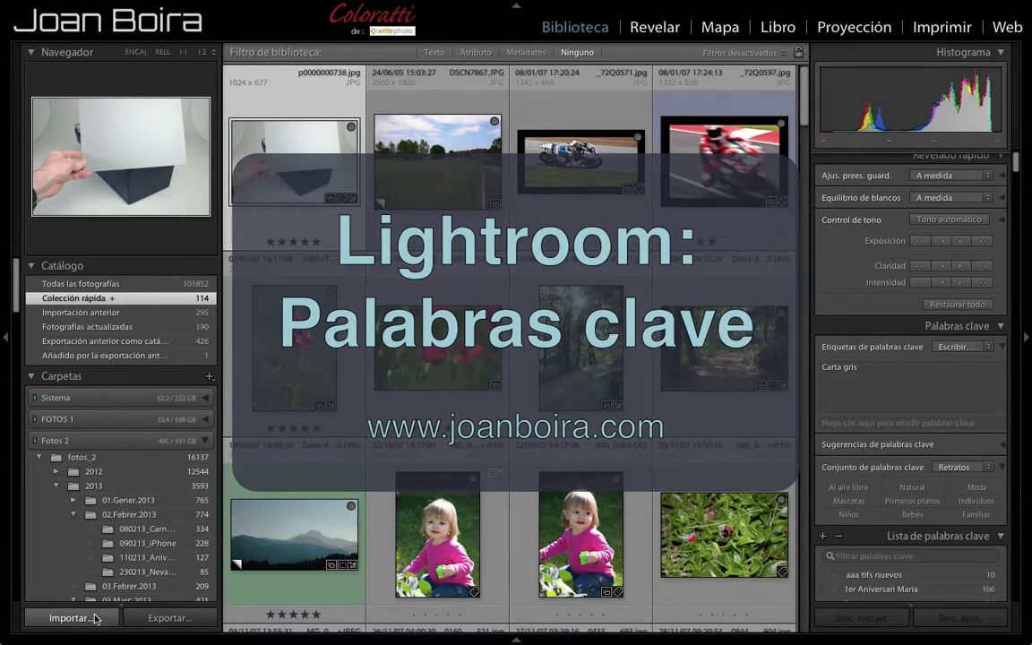
Open Lightroom's Import window from the Library module's Importar… button
{"action": "left_click", "coordinate": [72, 617]}
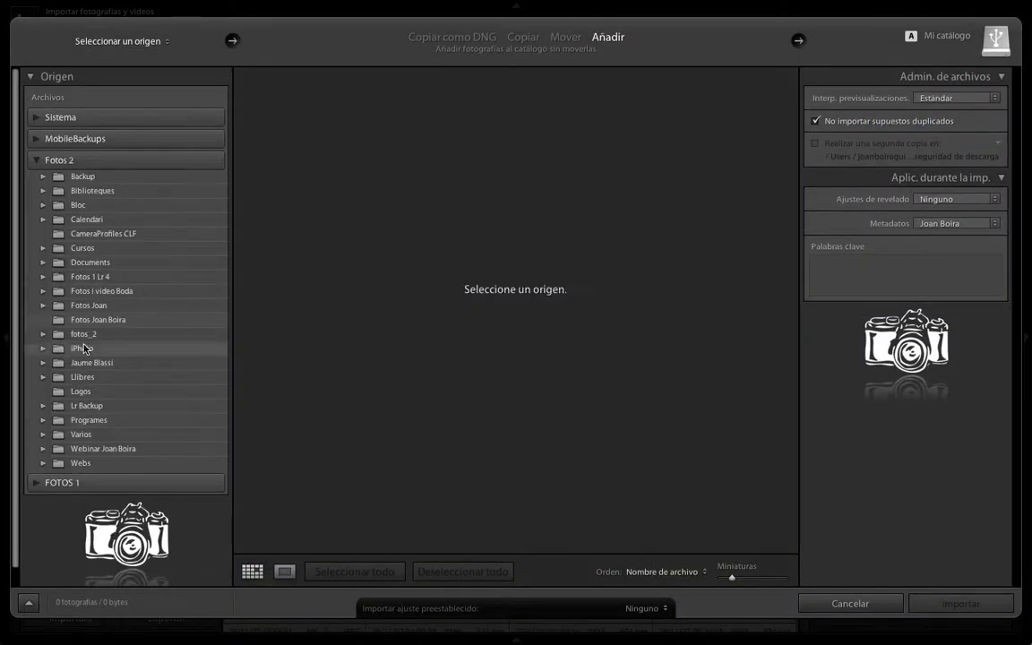
Choose the photographer's folder on the Fotos 2 drive as the import source, loading 222 photos
{"action": "left_click", "coordinate": [102, 321]}
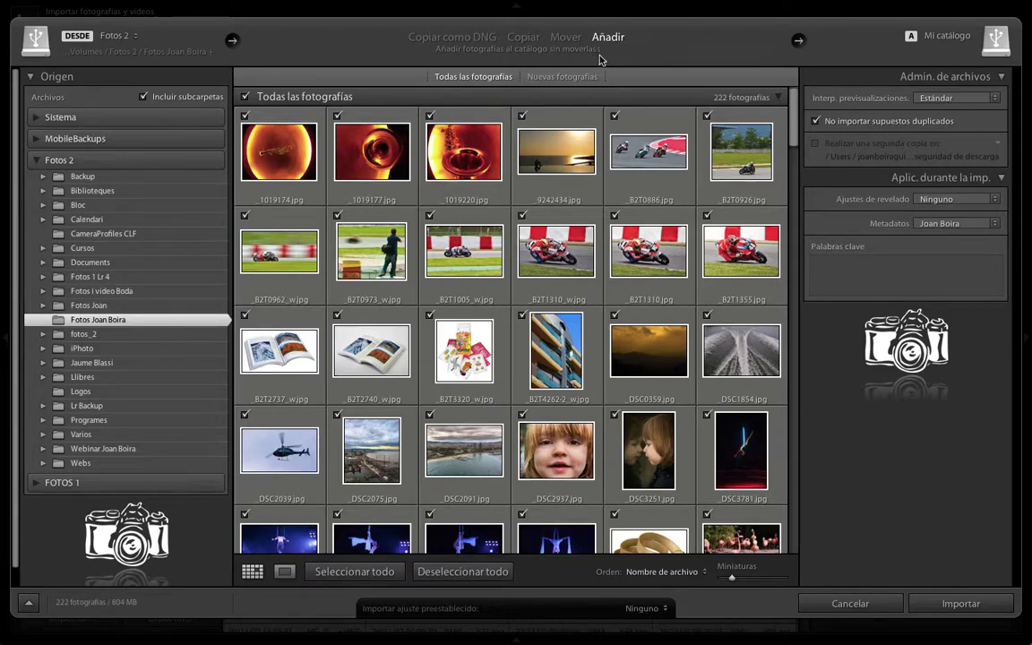
Keep the import mode on Añadir instead of Copiar como DNG, and ready the Palabras clave field
{"action": "left_click", "coordinate": [484, 40]}
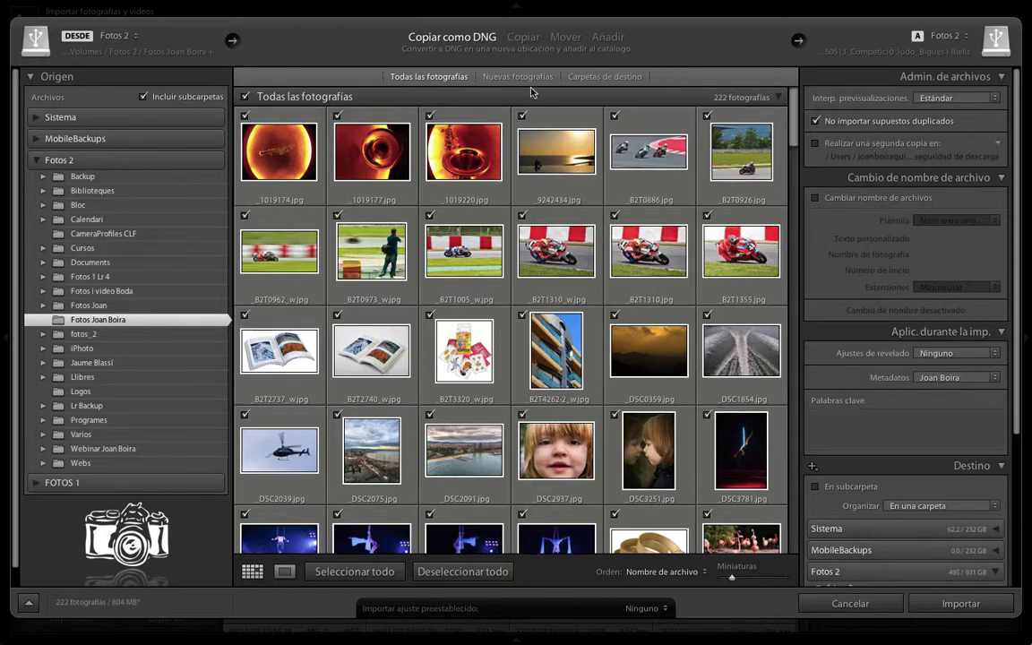
{"action": "left_click", "coordinate": [607, 37]}
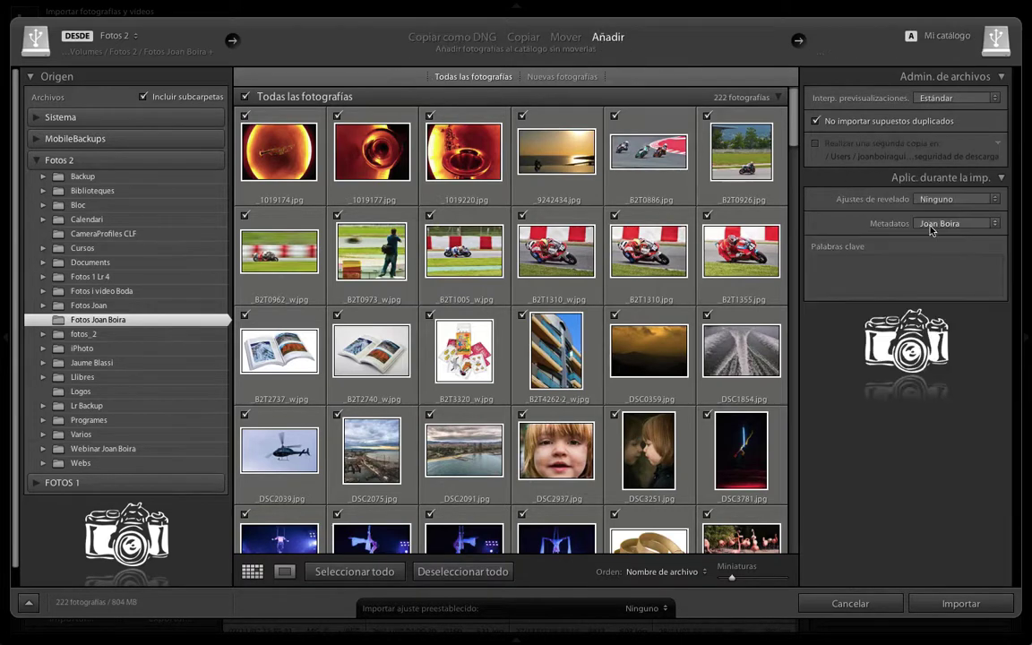
{"action": "left_click", "coordinate": [877, 269]}
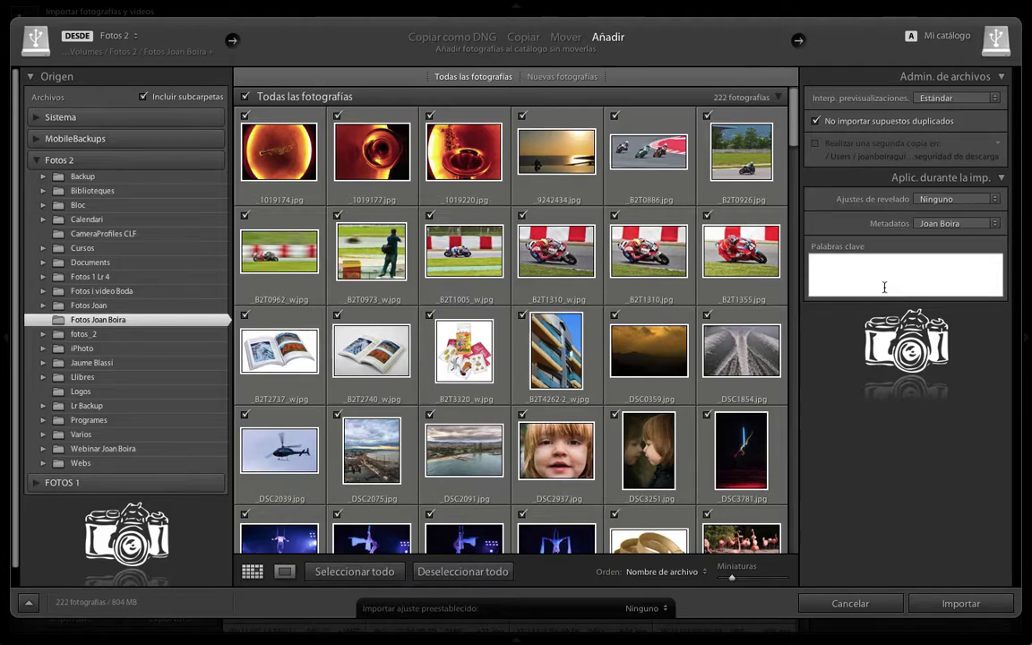
Enter import keywords: the photographer's name keyword, fotos seleccionadas and fotos web
{"action": "type", "text": "foto"}
{"action": "type", "text": "s "}
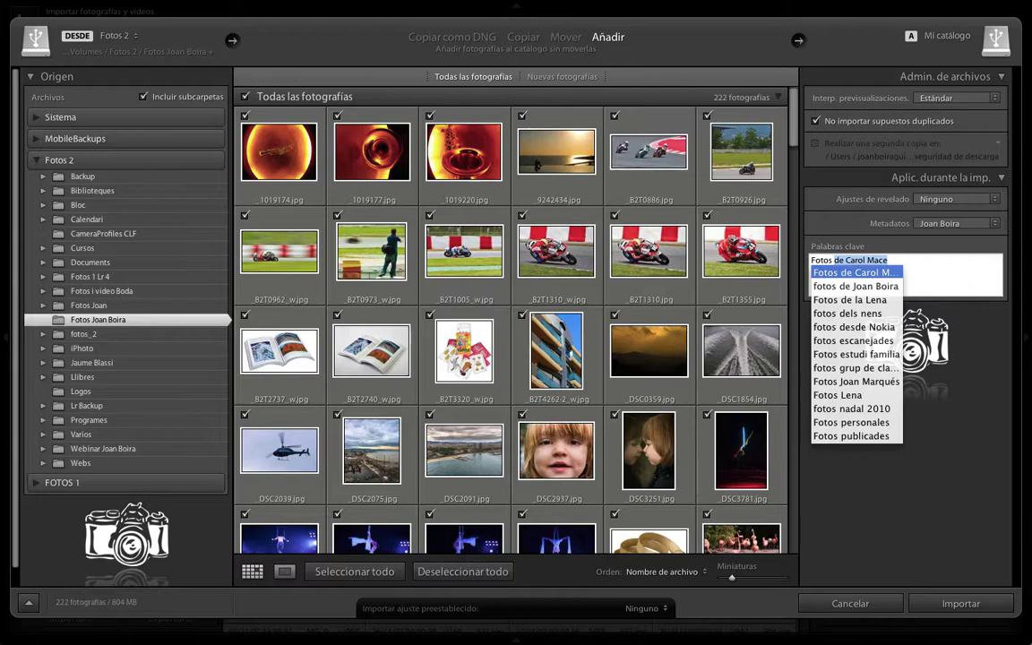
{"action": "type", "text": "Joan Boir"}
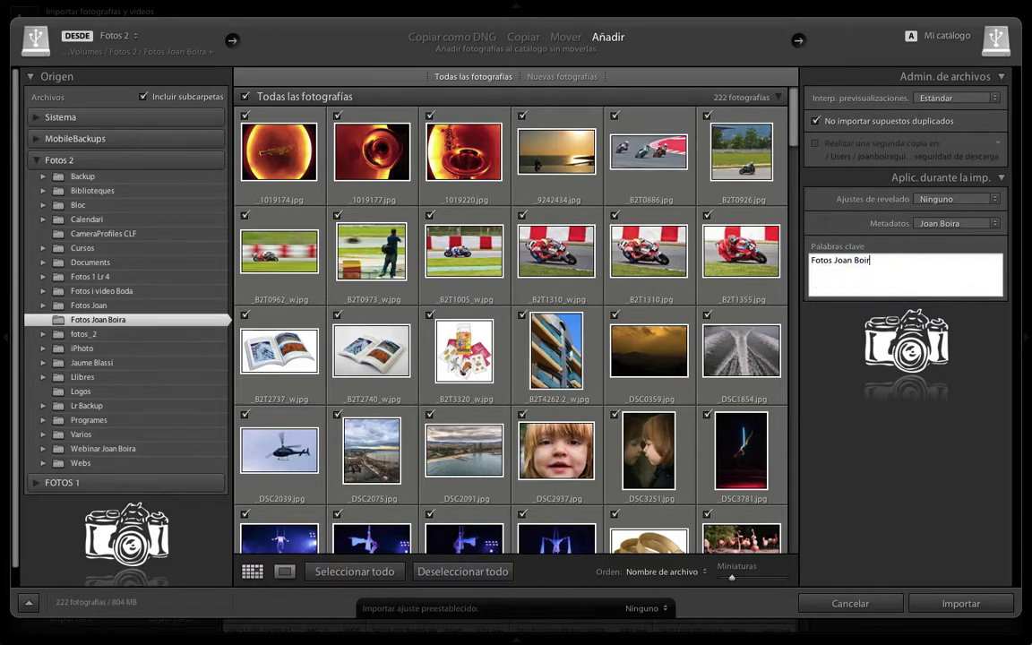
{"action": "type", "text": "a,"}
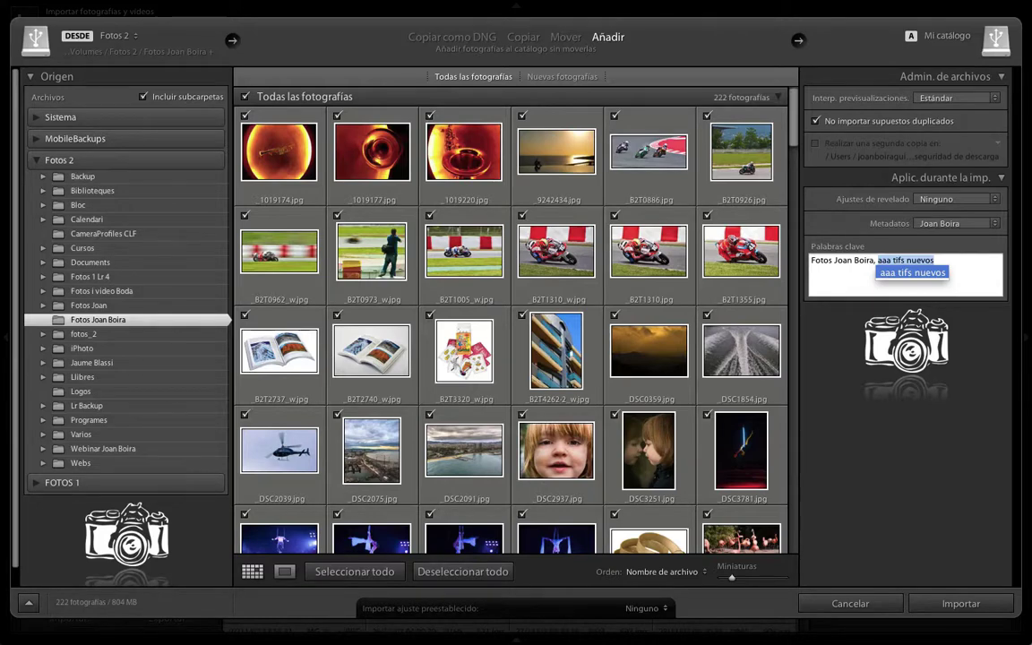
{"action": "type", "text": " fotos "}
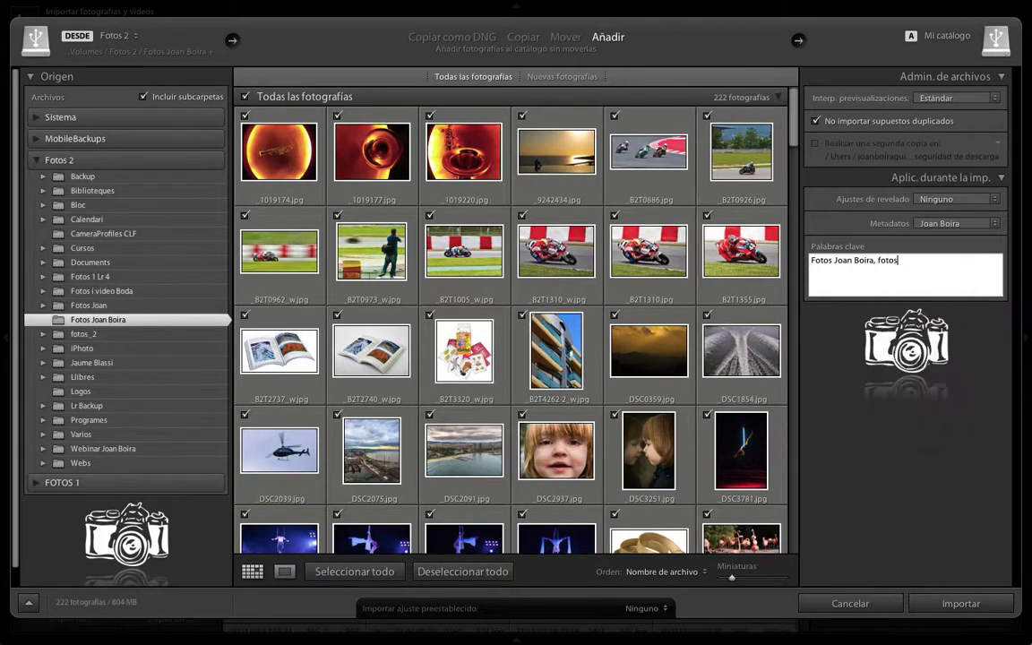
{"action": "type", "text": "sele"}
{"action": "type", "text": "ccionadas"}
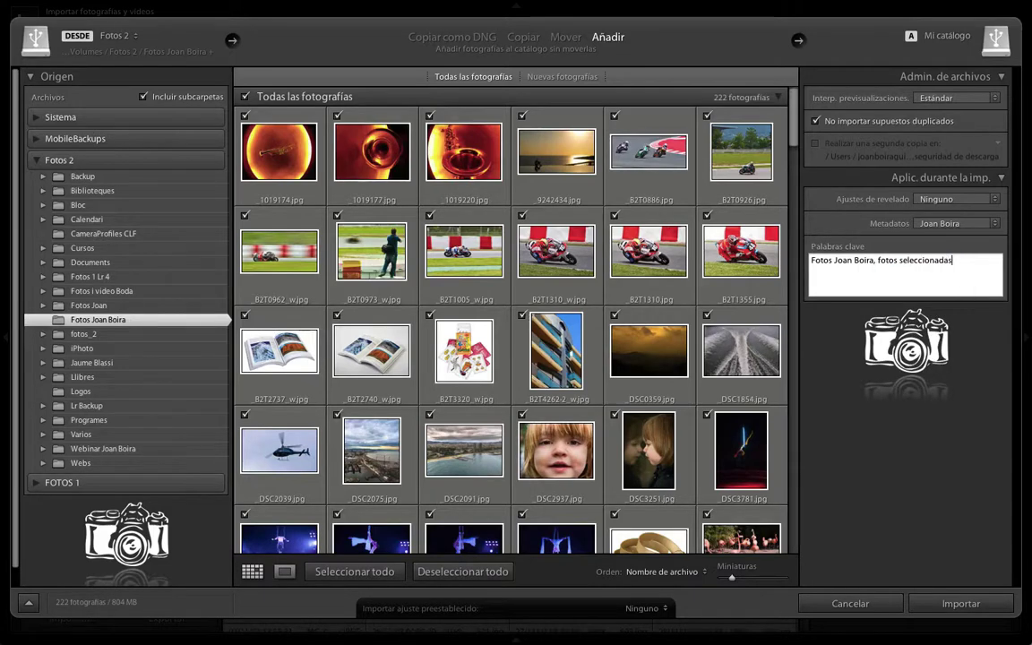
{"action": "type", "text": ", f"}
{"action": "type", "text": "otos"}
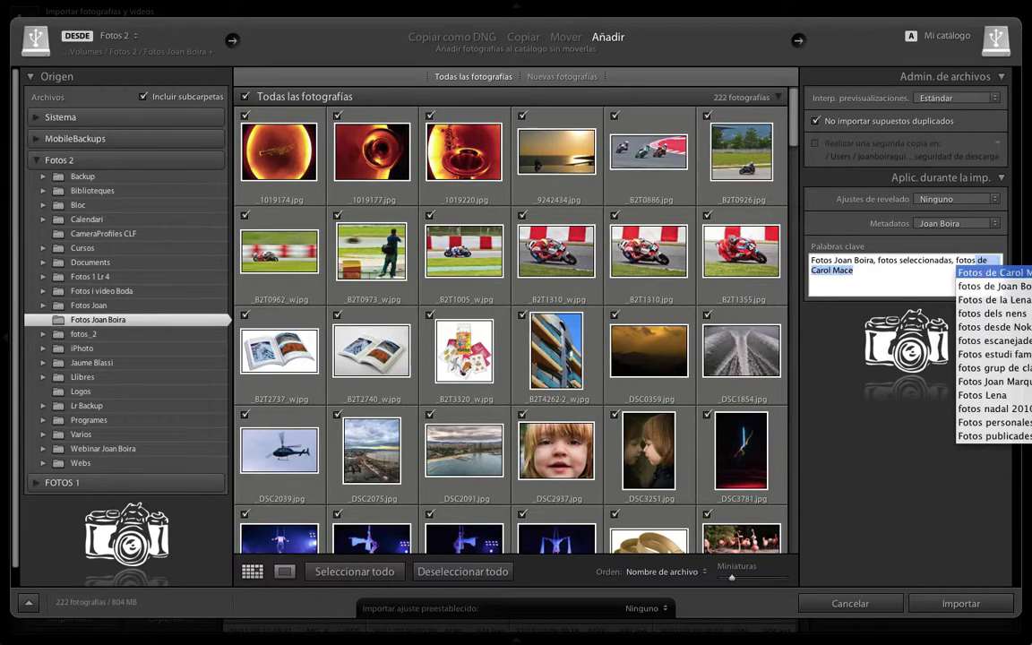
{"action": "key", "text": "BackSpace"}
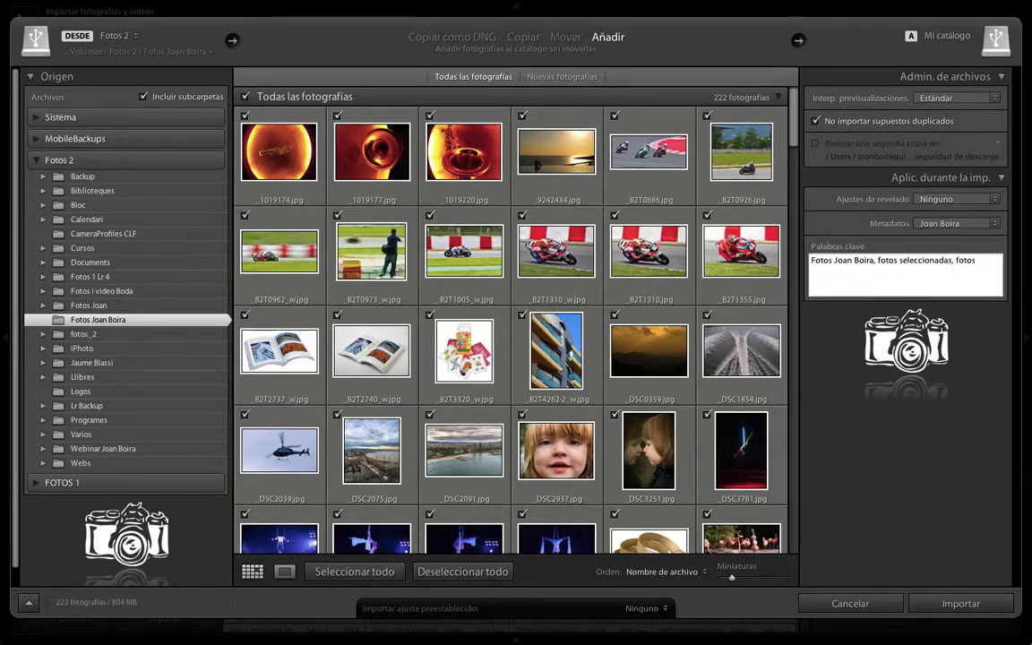
{"action": "type", "text": "web"}
Import all 222 photos into the catalog with the entered keywords
{"action": "left_click", "coordinate": [973, 604]}
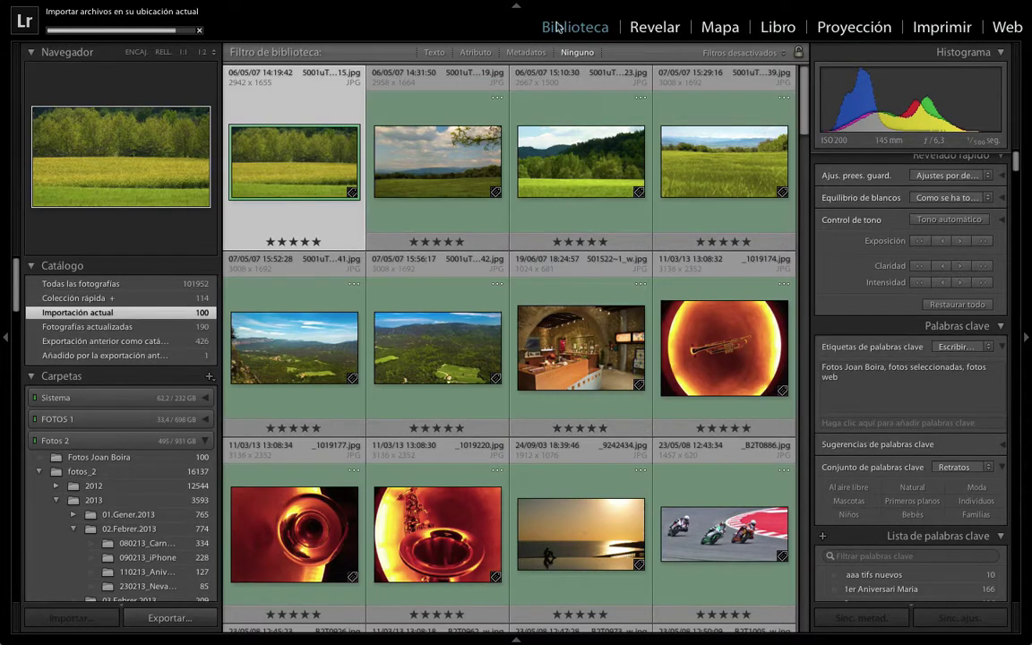
{"action": "mouse_move", "coordinate": [580, 535]}
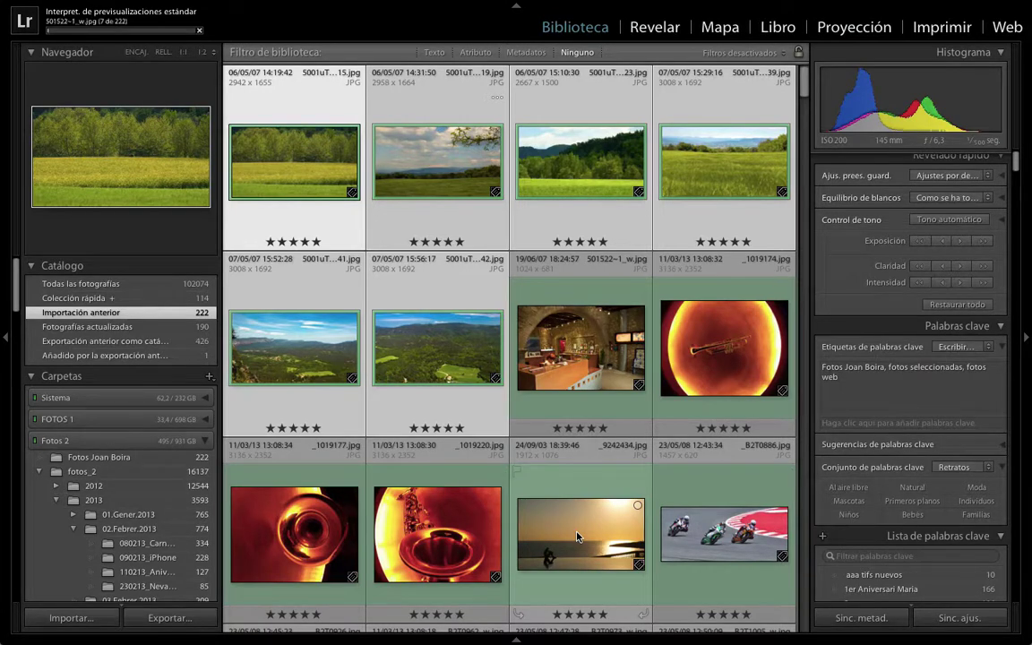
Add the sunset photo to the six selected landscapes and bring the Palabras clave section into view
{"action": "left_click", "coordinate": [575, 536], "text": "ctrl"}
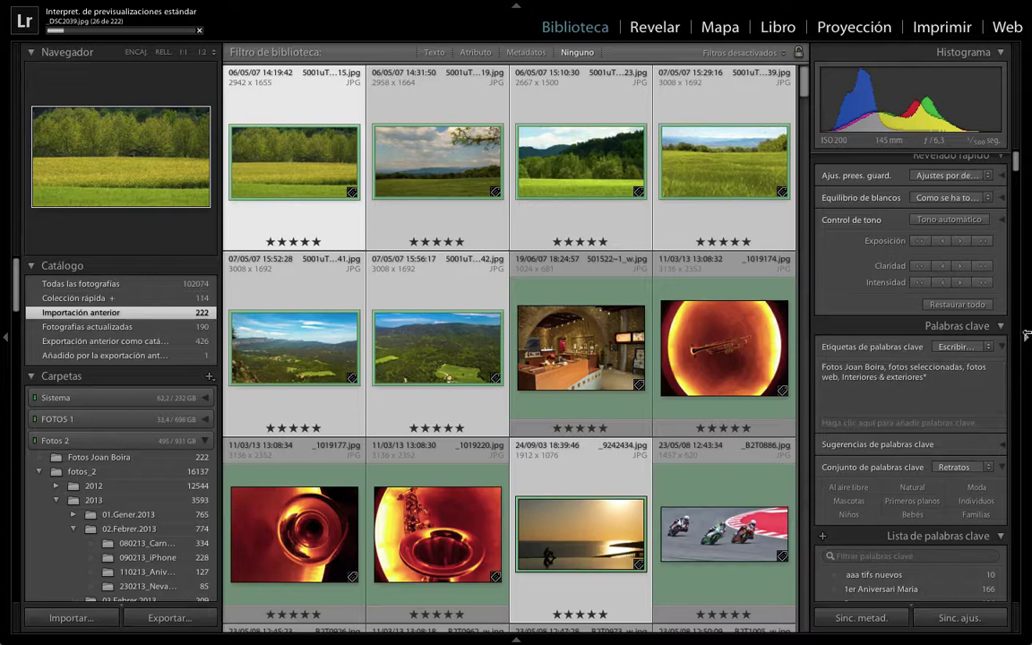
{"action": "scroll", "coordinate": [896, 269], "scroll_direction": "down", "scroll_amount": 3}
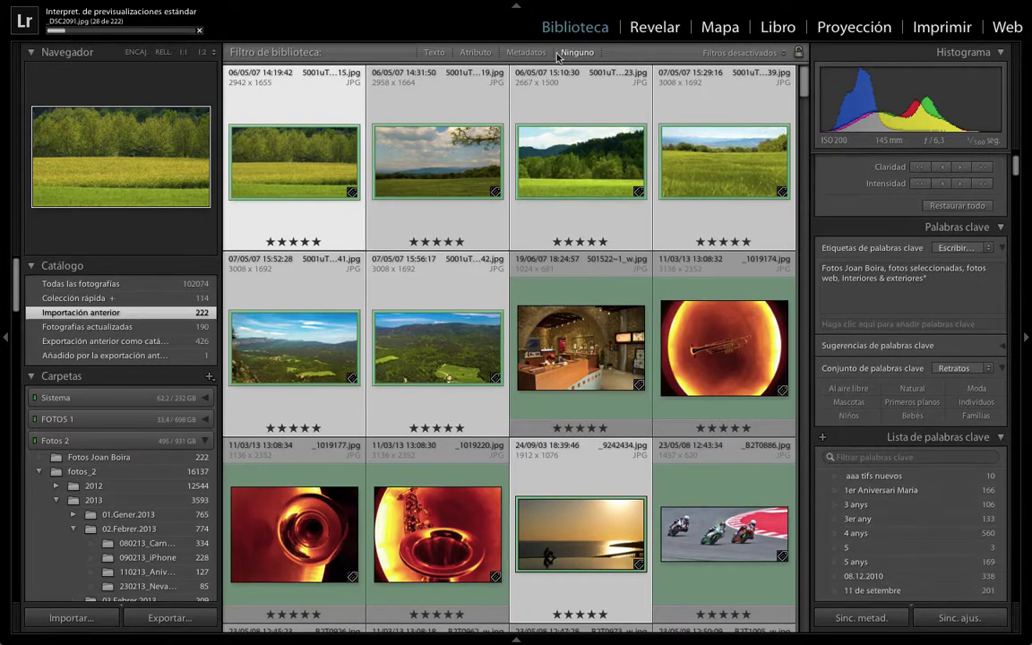
{"action": "scroll", "coordinate": [909, 328], "scroll_direction": "down", "scroll_amount": 1}
{"action": "scroll", "coordinate": [910, 328], "scroll_direction": "up", "scroll_amount": 4}
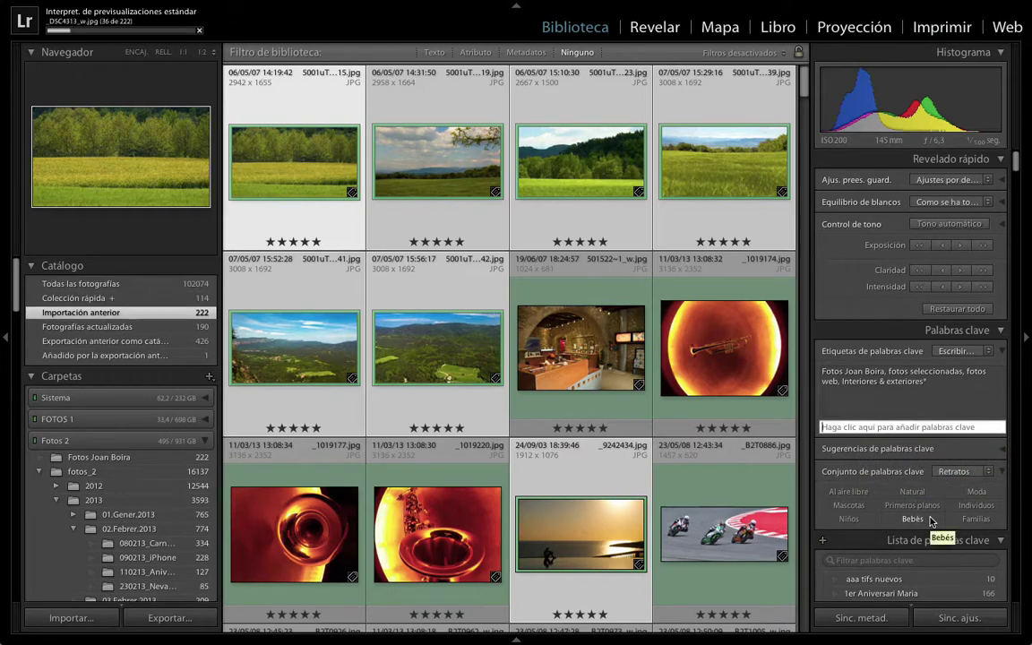
Tag the selected landscape and sunset photos with the keyword Paisaje
{"action": "left_click", "coordinate": [896, 427]}
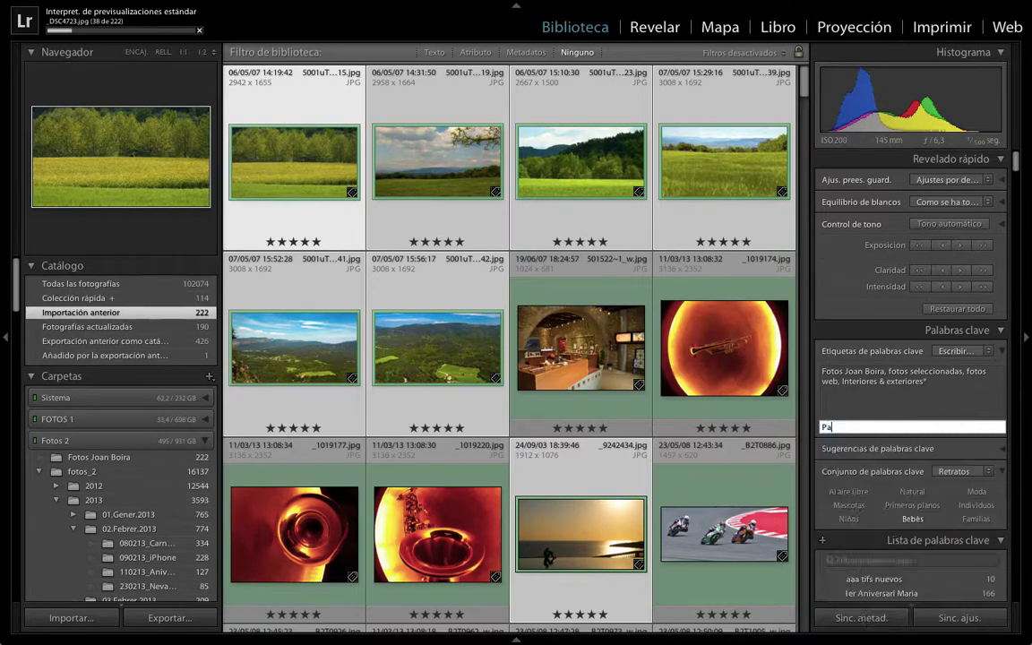
{"action": "type", "text": "Paisaje"}
{"action": "key", "text": "Return"}
{"action": "key", "text": "Return"}
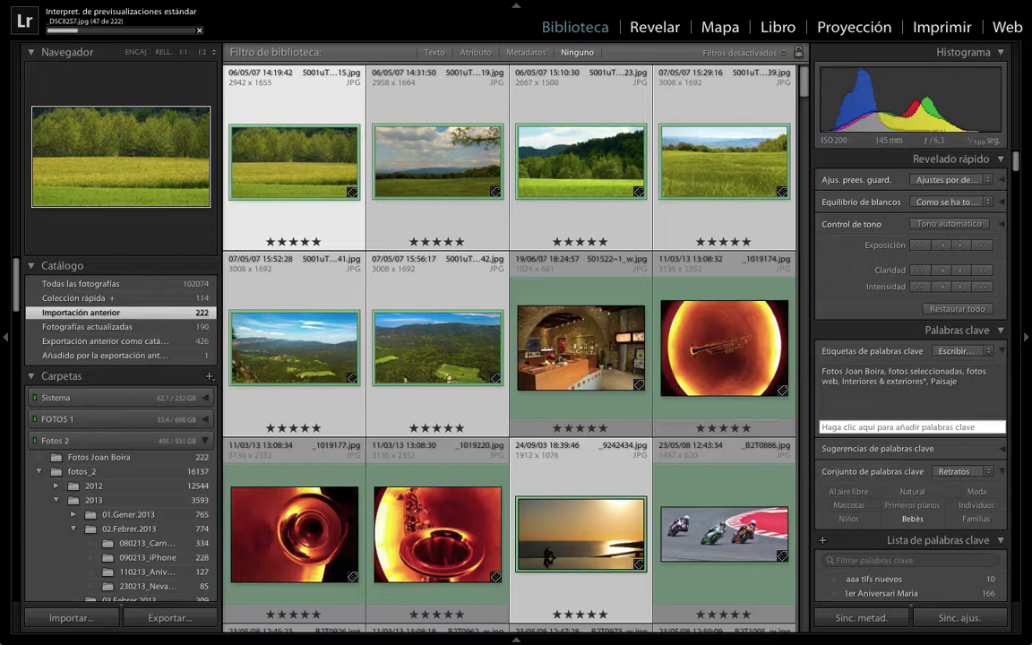
{"action": "mouse_move", "coordinate": [581, 349]}
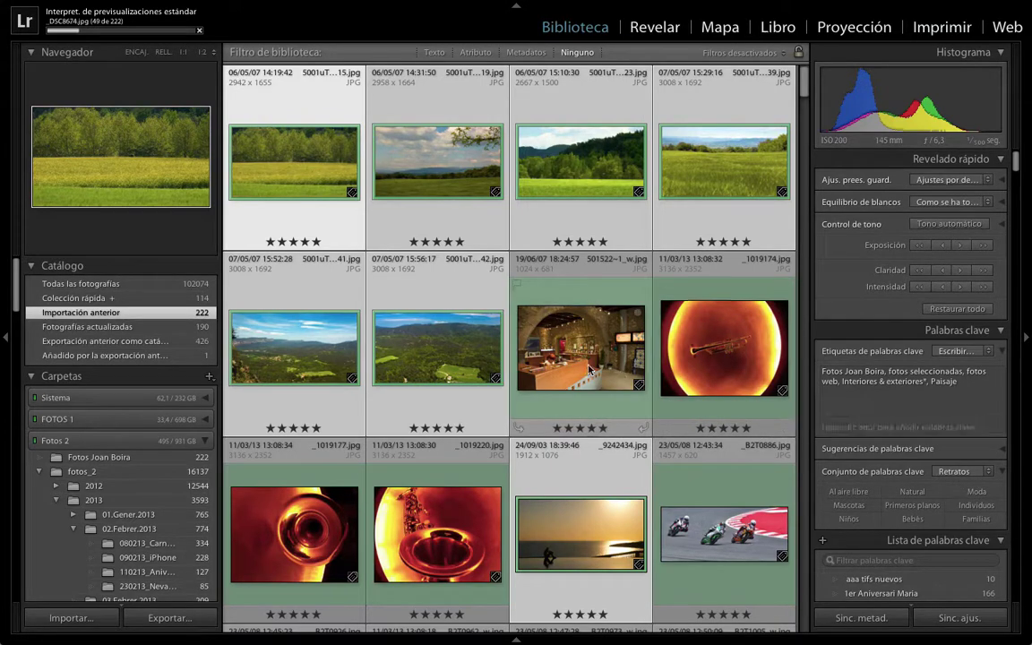
Check the keywords on the restaurant, aerial landscape, sunset and sky-and-tree photos
{"action": "left_click", "coordinate": [587, 368]}
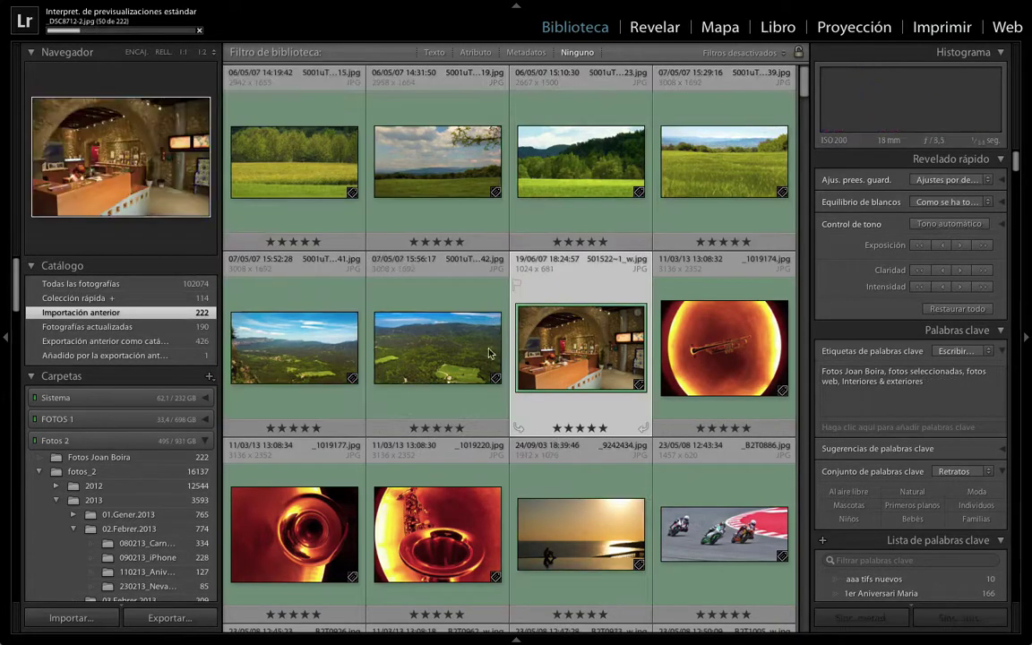
{"action": "left_click", "coordinate": [427, 347]}
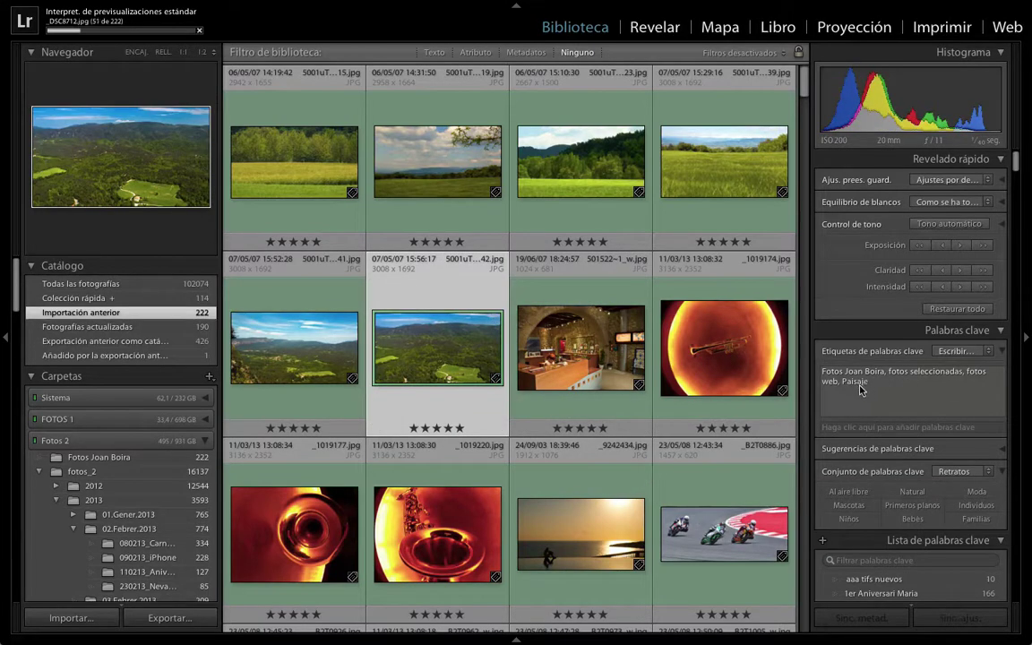
{"action": "mouse_move", "coordinate": [581, 534]}
{"action": "left_click", "coordinate": [612, 543]}
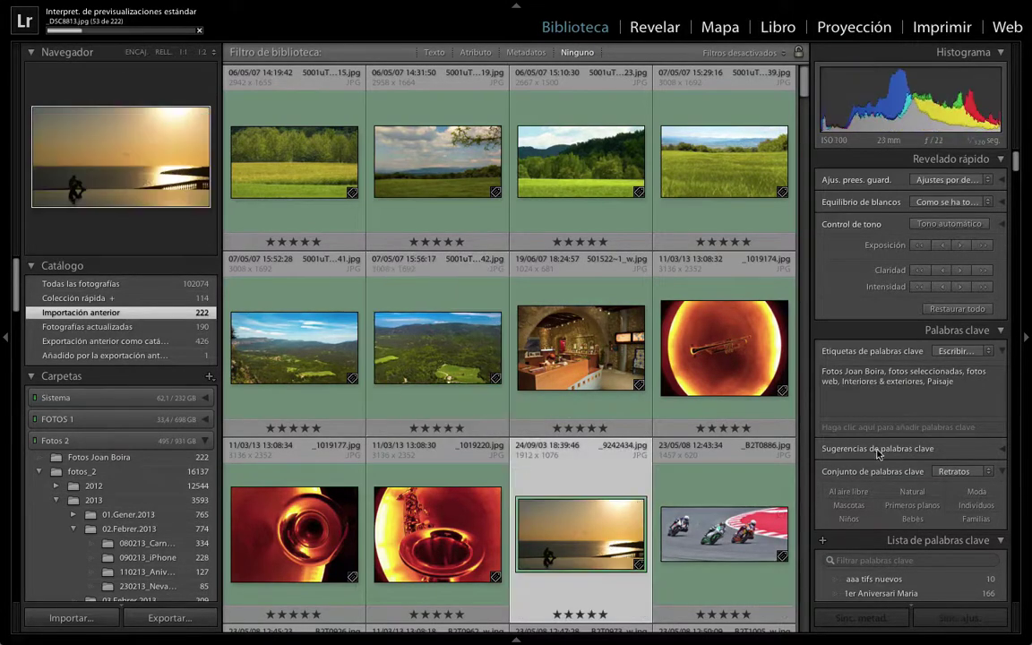
{"action": "left_click", "coordinate": [393, 157]}
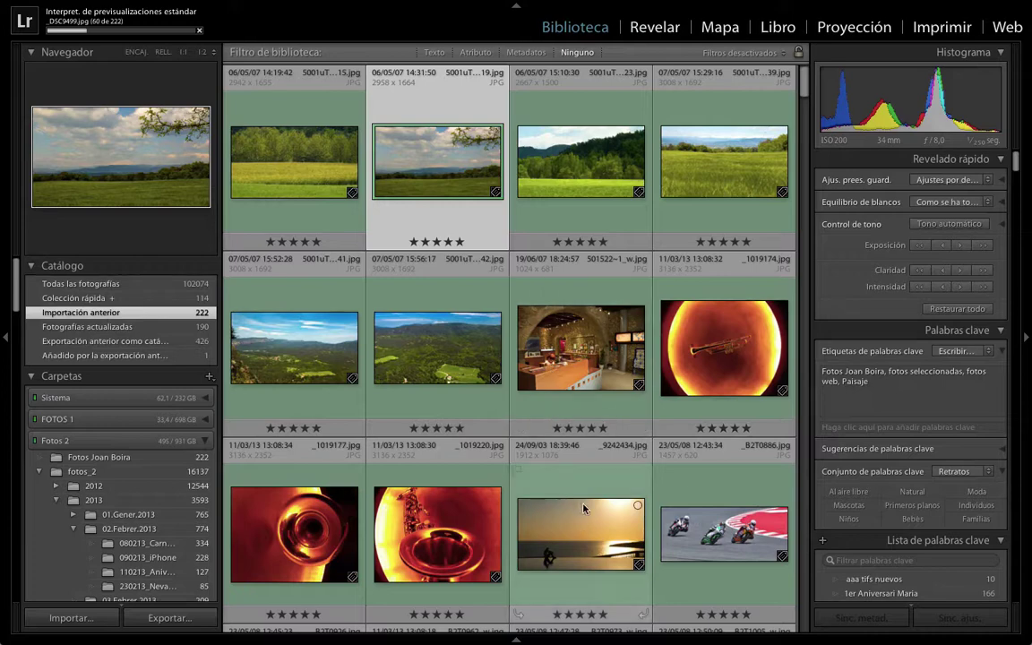
Reselect the landscapes plus sunset, checking keywords on the motorbike, sunset and green valley photos
{"action": "left_click", "coordinate": [326, 208]}
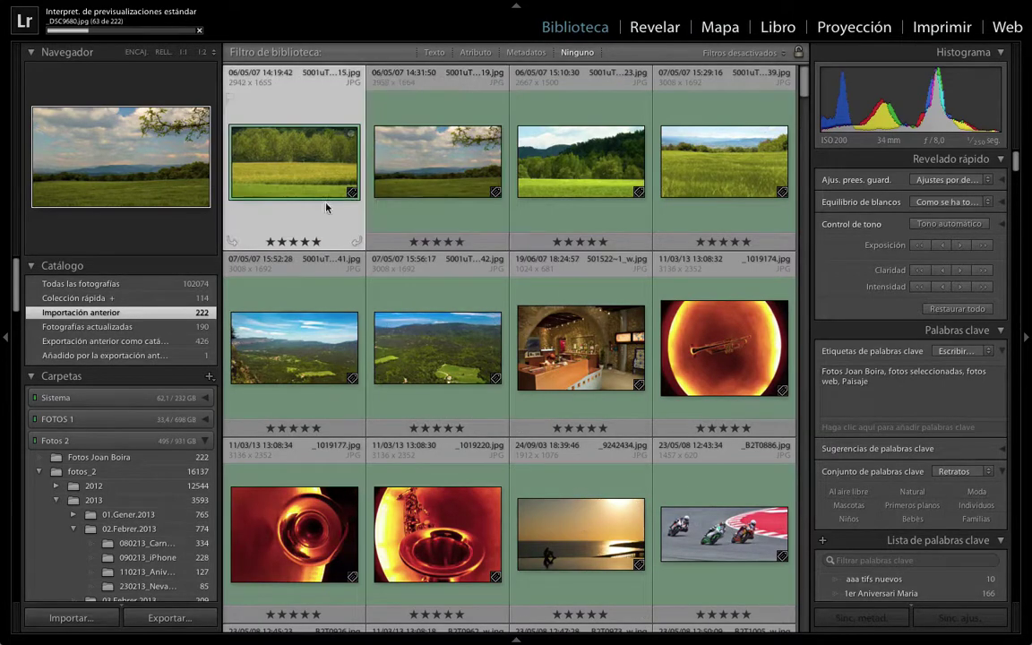
{"action": "left_click", "coordinate": [421, 354], "text": "shift"}
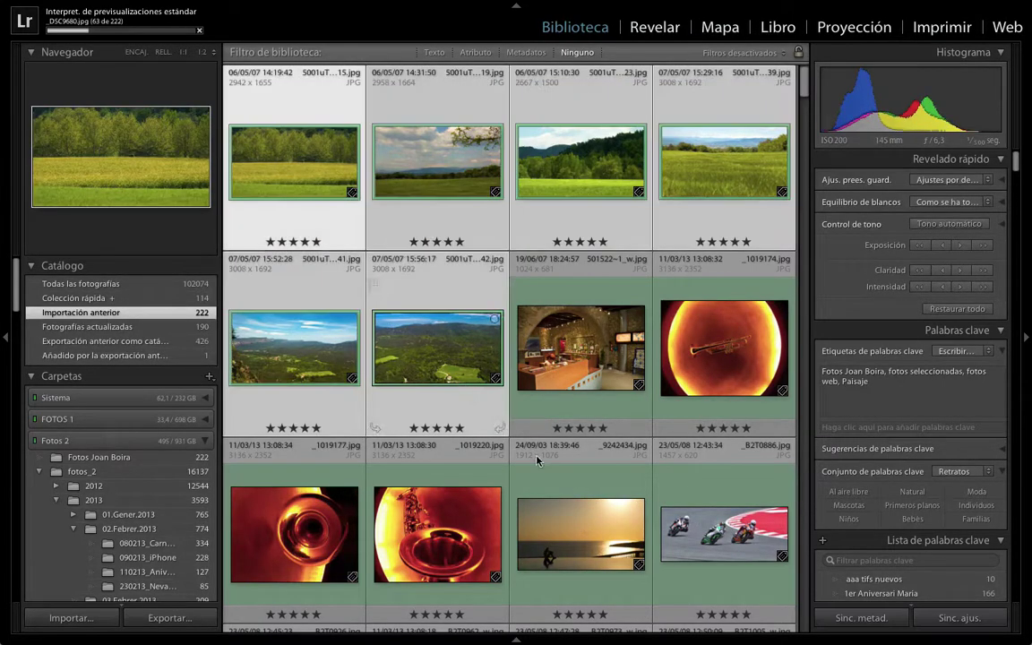
{"action": "left_click", "coordinate": [581, 510], "text": "ctrl"}
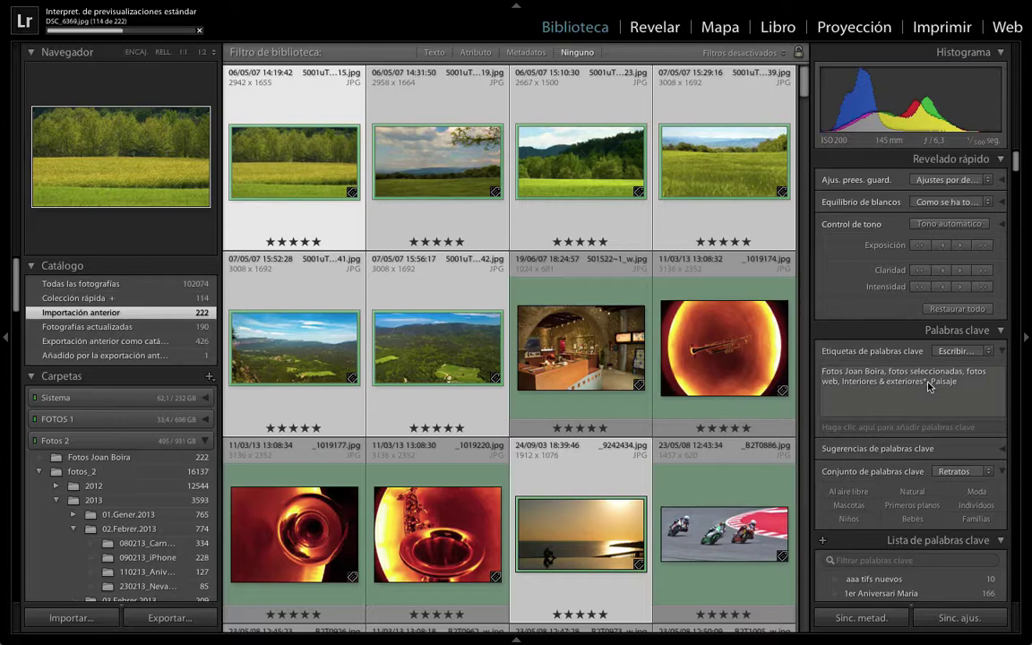
{"action": "left_click", "coordinate": [703, 542]}
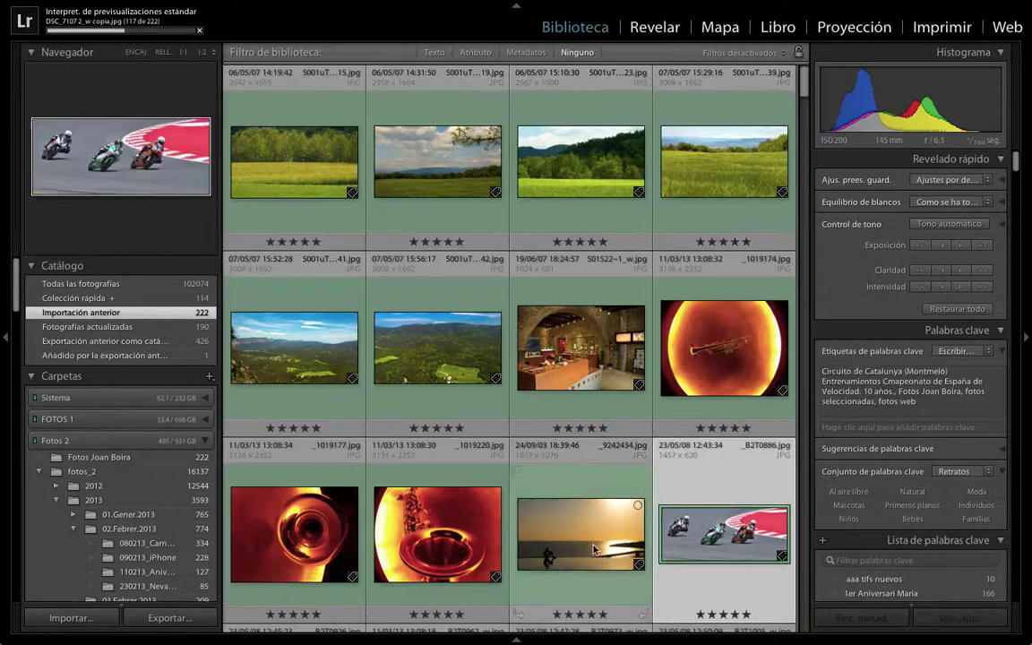
{"action": "left_click", "coordinate": [593, 549]}
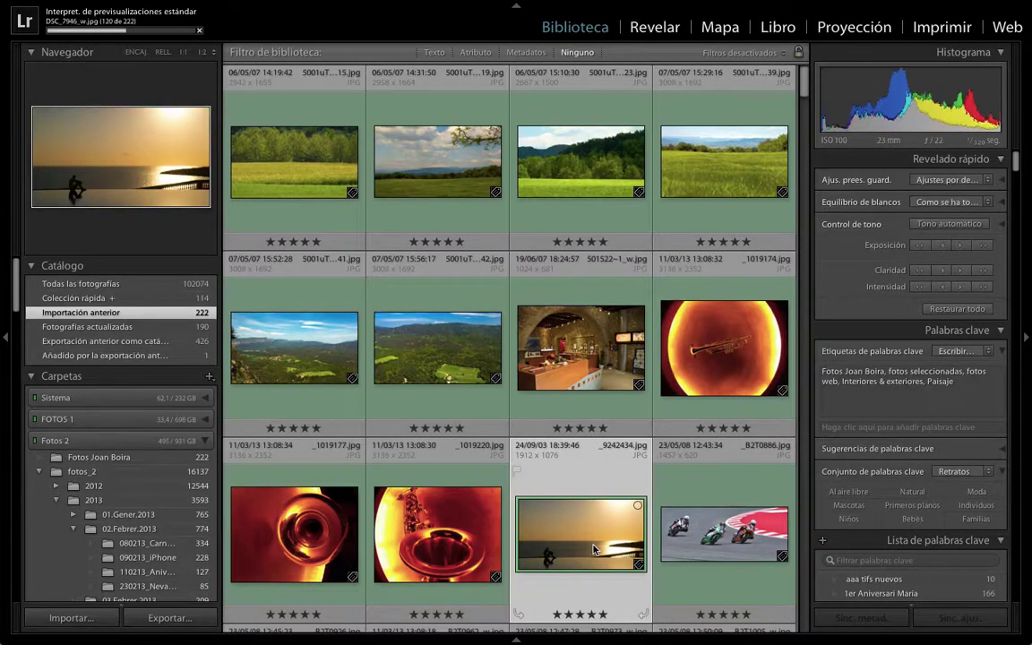
{"action": "left_click", "coordinate": [447, 370]}
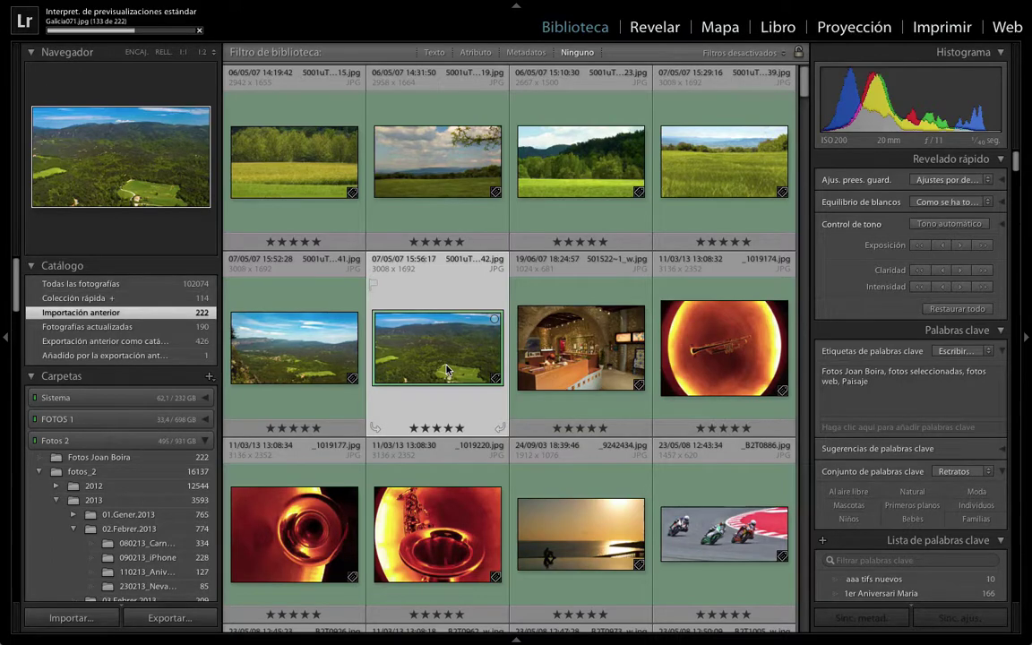
{"action": "left_click", "coordinate": [573, 528], "text": "ctrl"}
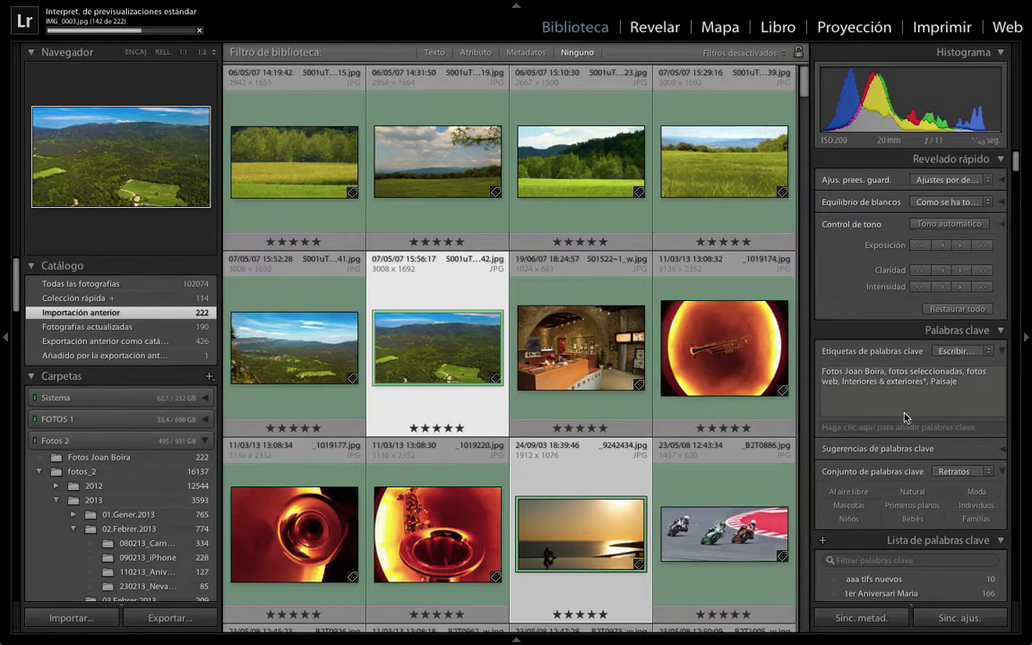
Select the playing-cards photo and both book photos, then show the keyword suggestions
{"action": "scroll", "coordinate": [502, 376], "scroll_direction": "down", "scroll_amount": 2}
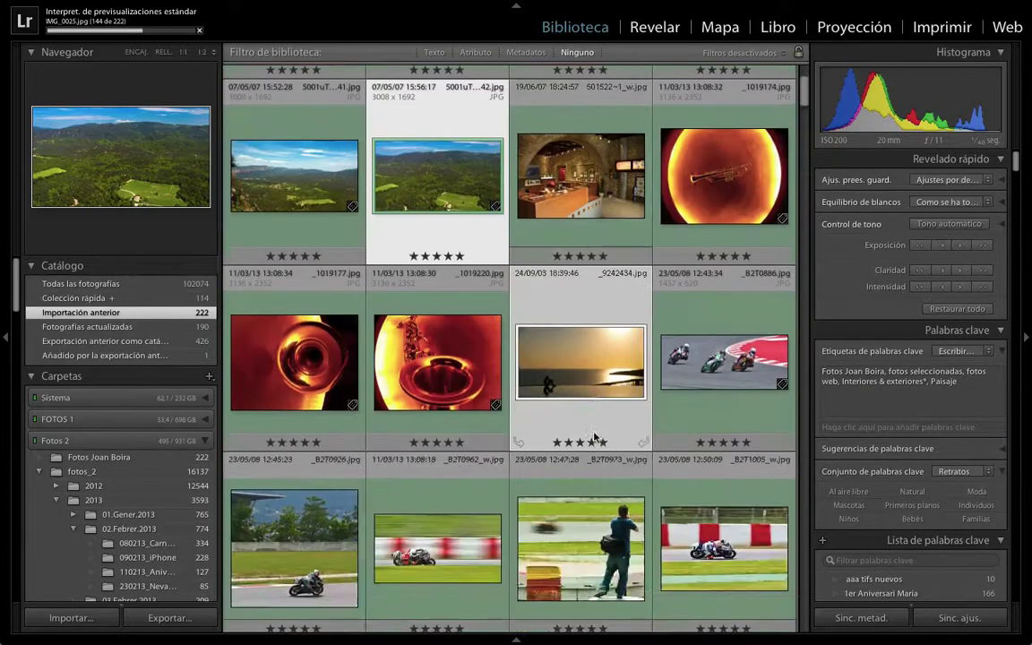
{"action": "scroll", "coordinate": [433, 335], "scroll_direction": "down", "scroll_amount": 3}
{"action": "scroll", "coordinate": [432, 335], "scroll_direction": "down", "scroll_amount": 2}
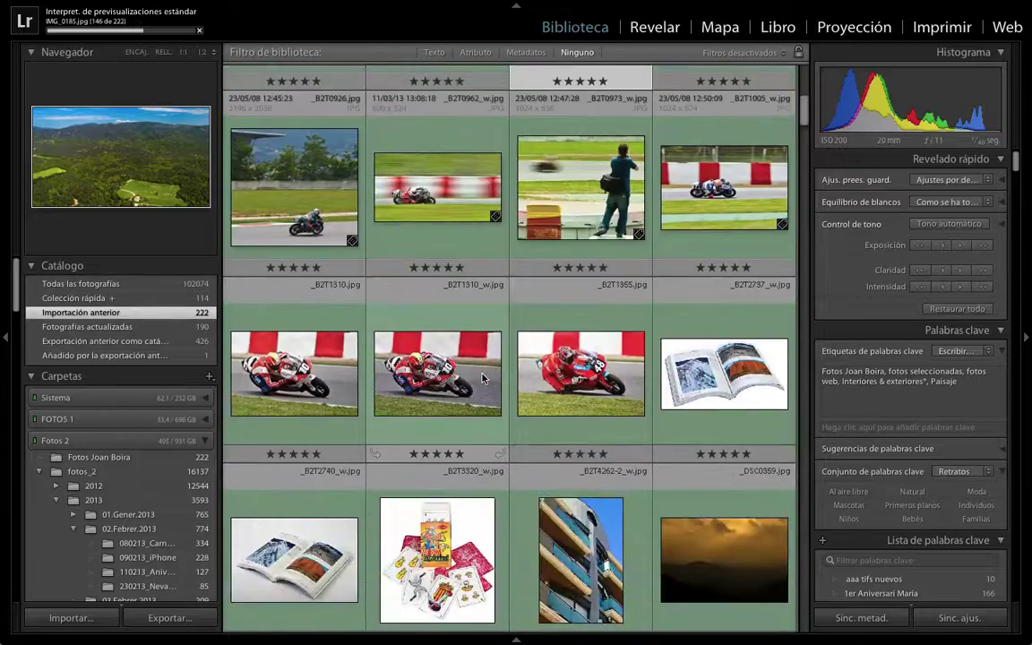
{"action": "scroll", "coordinate": [457, 358], "scroll_direction": "down", "scroll_amount": 2}
{"action": "scroll", "coordinate": [482, 378], "scroll_direction": "up", "scroll_amount": 2}
{"action": "scroll", "coordinate": [482, 378], "scroll_direction": "up", "scroll_amount": 1}
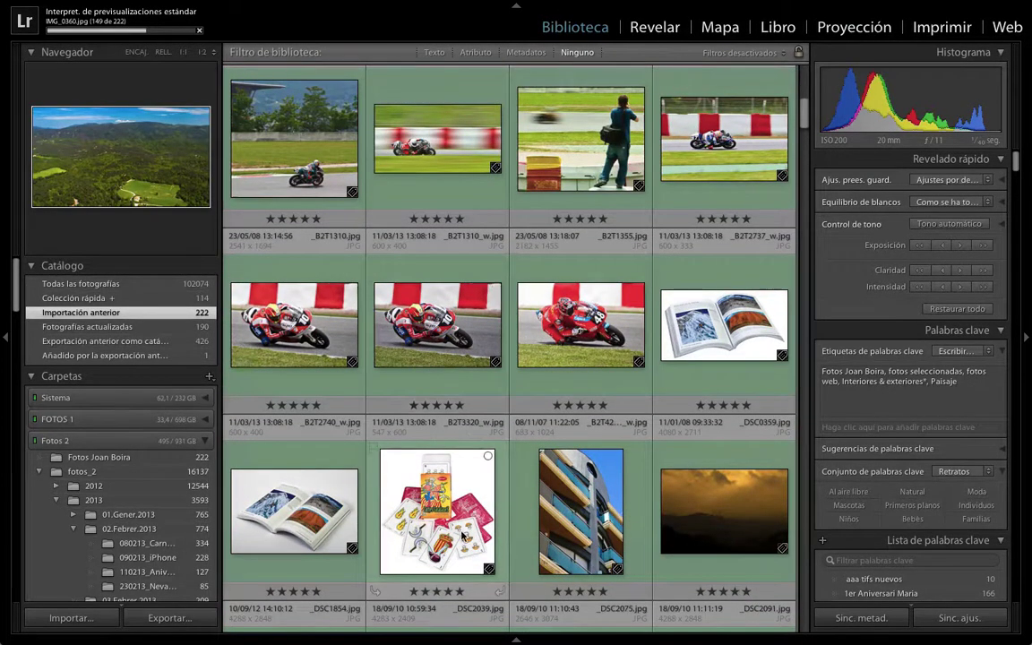
{"action": "left_click", "coordinate": [418, 481]}
{"action": "left_click", "coordinate": [296, 509], "text": "ctrl"}
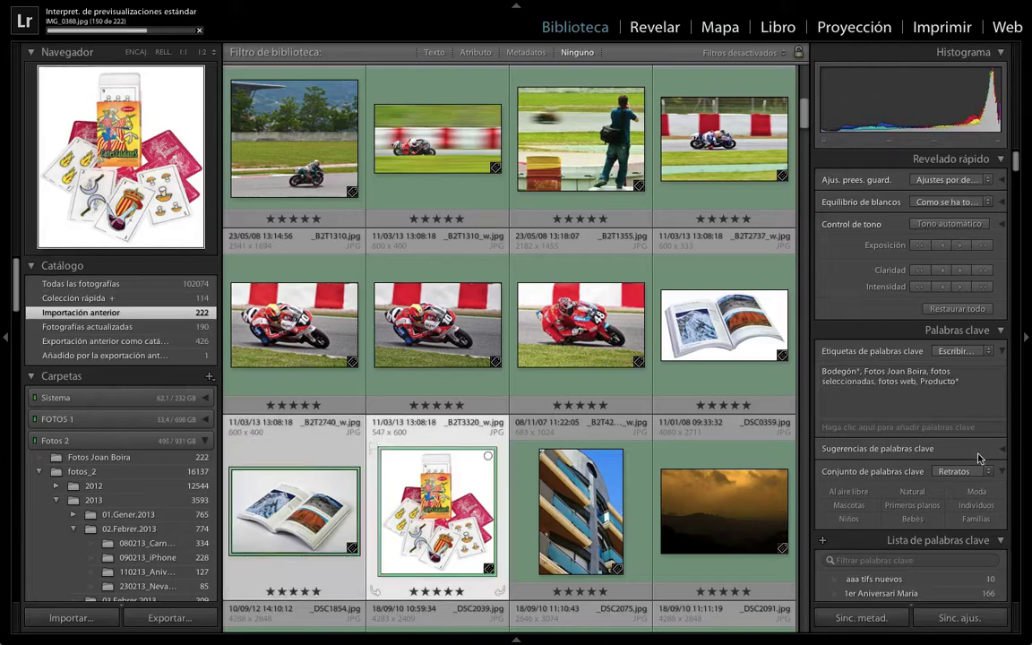
{"action": "left_click", "coordinate": [736, 333], "text": "ctrl"}
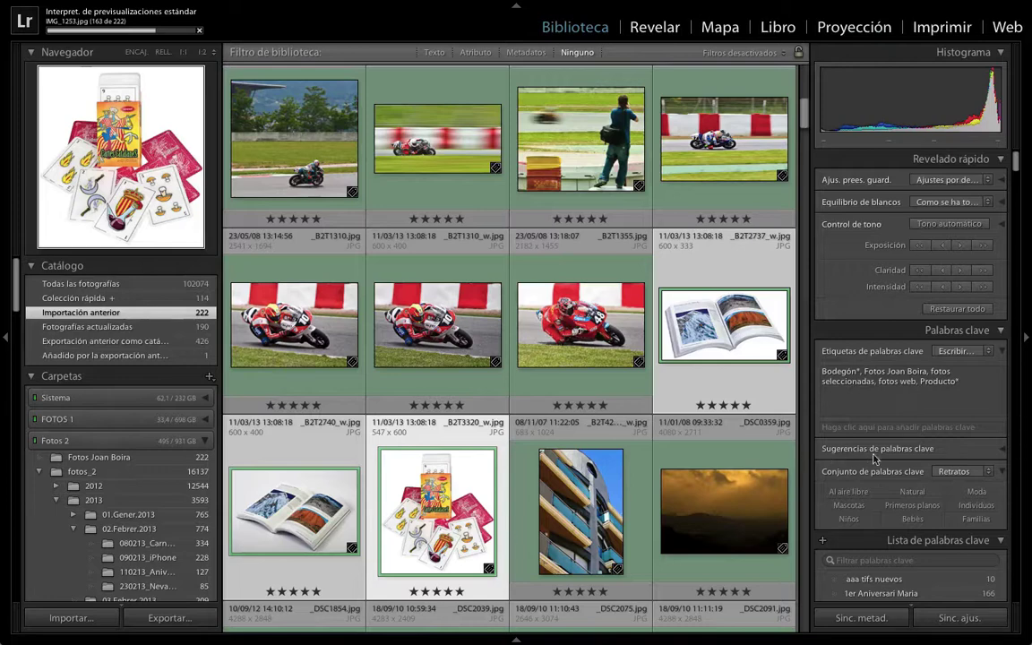
{"action": "left_click", "coordinate": [1003, 450]}
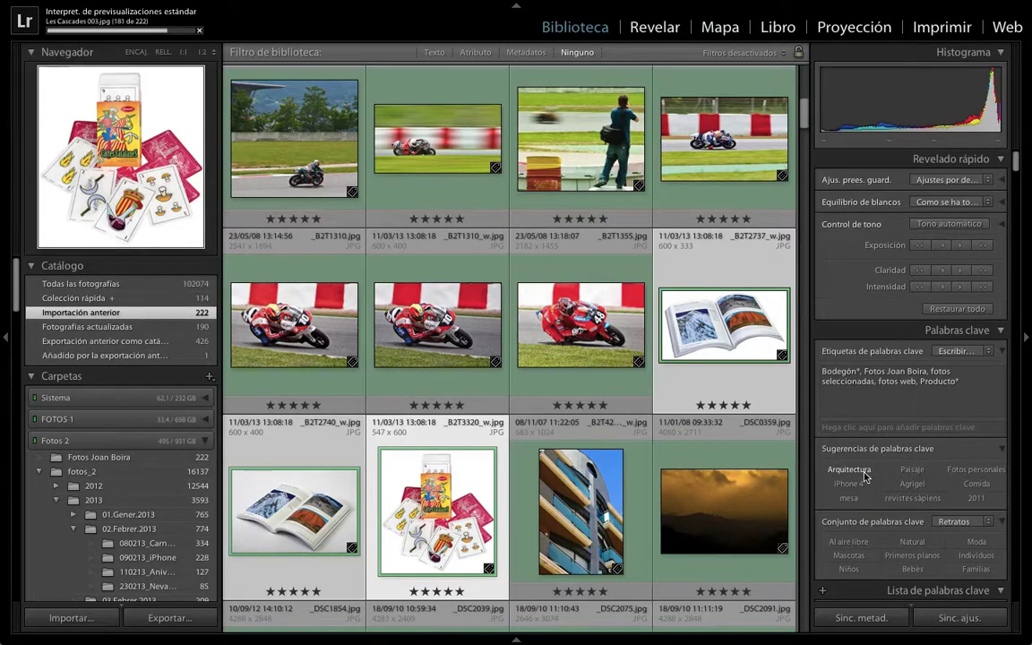
Select only the building photo, hide keyword suggestions, and list the keyword set presets
{"action": "left_click", "coordinate": [594, 500]}
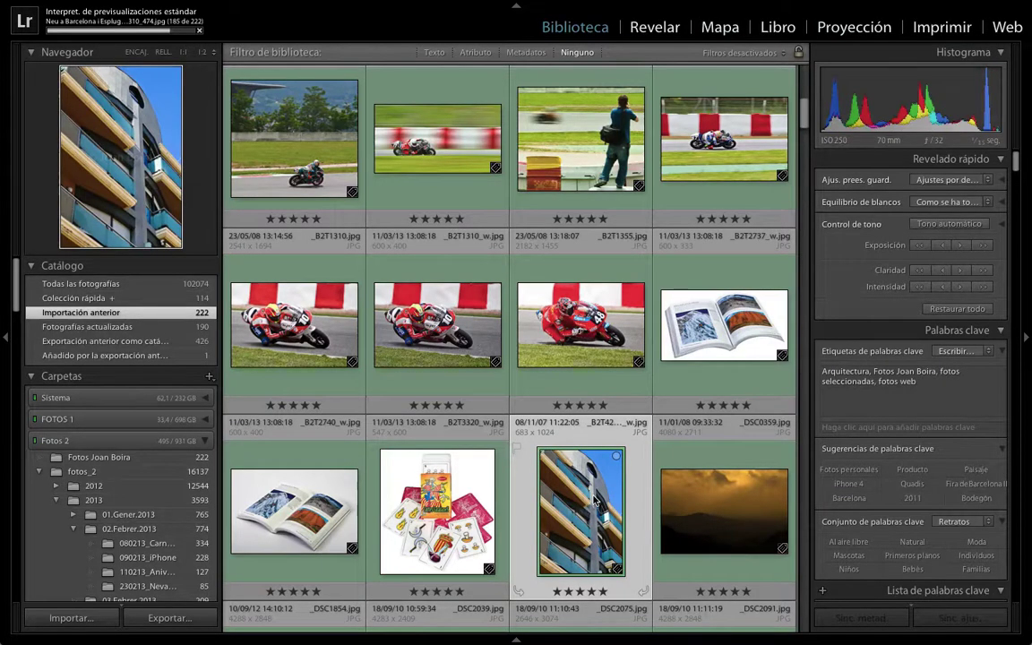
{"action": "scroll", "coordinate": [739, 501], "scroll_direction": "down", "scroll_amount": 3}
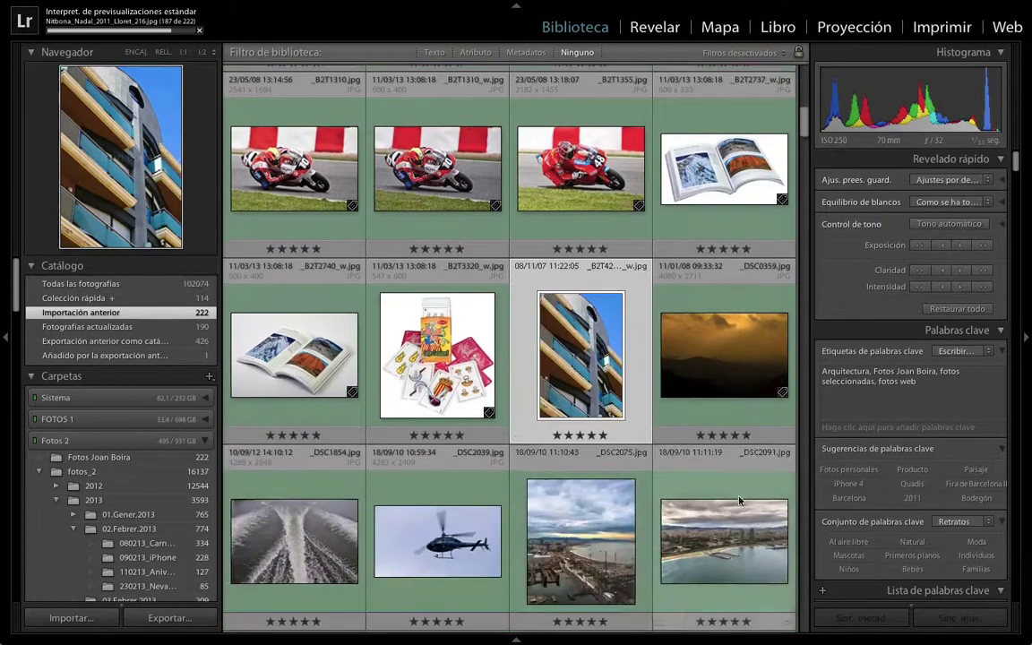
{"action": "left_click", "coordinate": [1001, 451]}
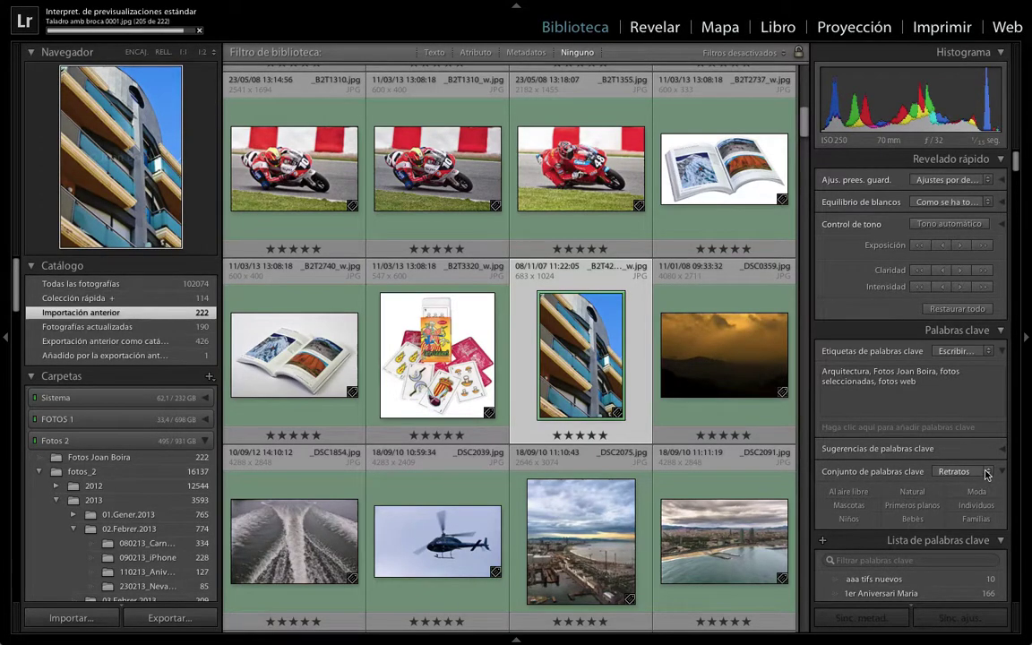
{"action": "left_click", "coordinate": [984, 472]}
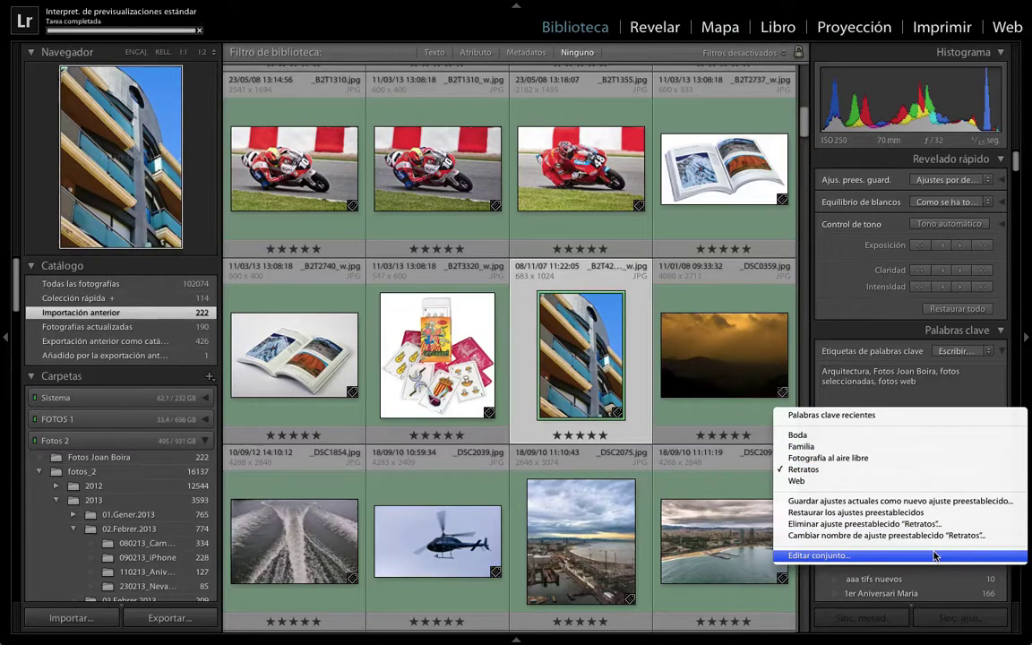
{"action": "left_click", "coordinate": [935, 556]}
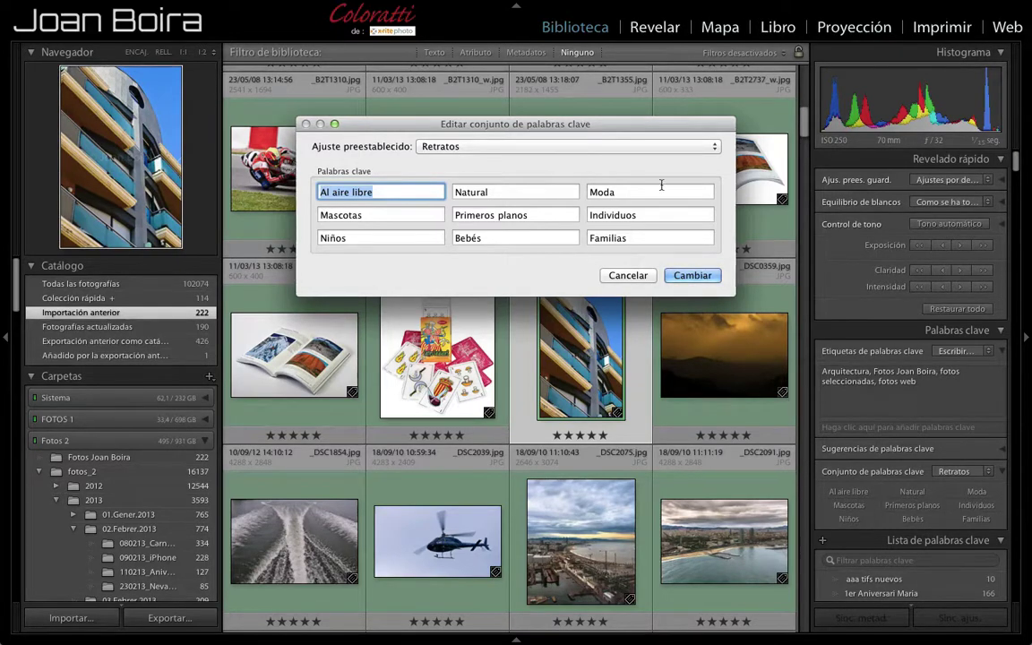
{"action": "left_click", "coordinate": [705, 151]}
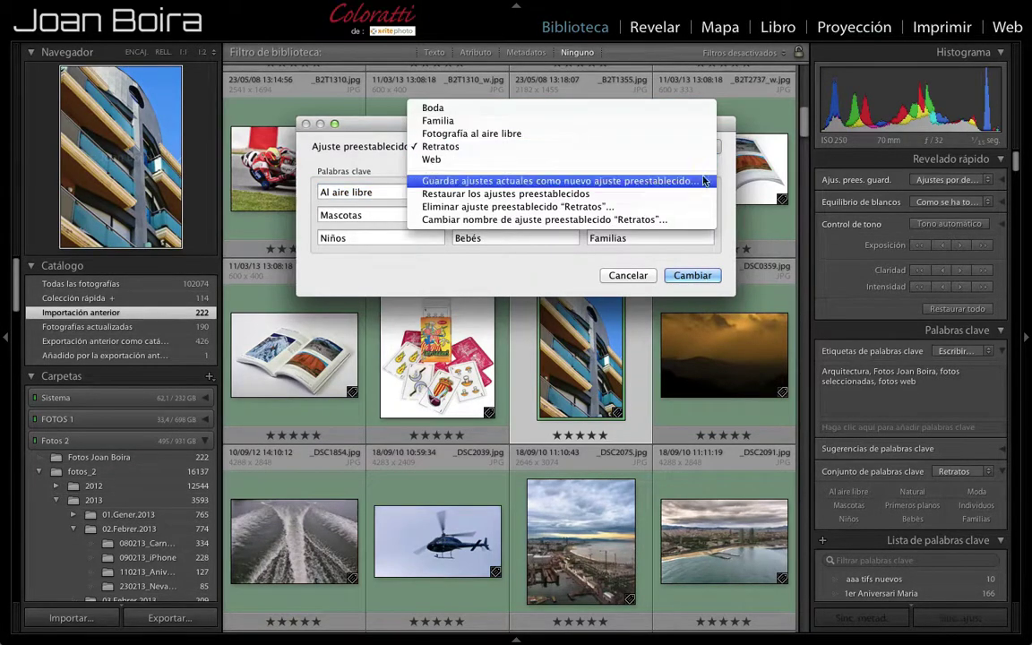
{"action": "left_click", "coordinate": [714, 148]}
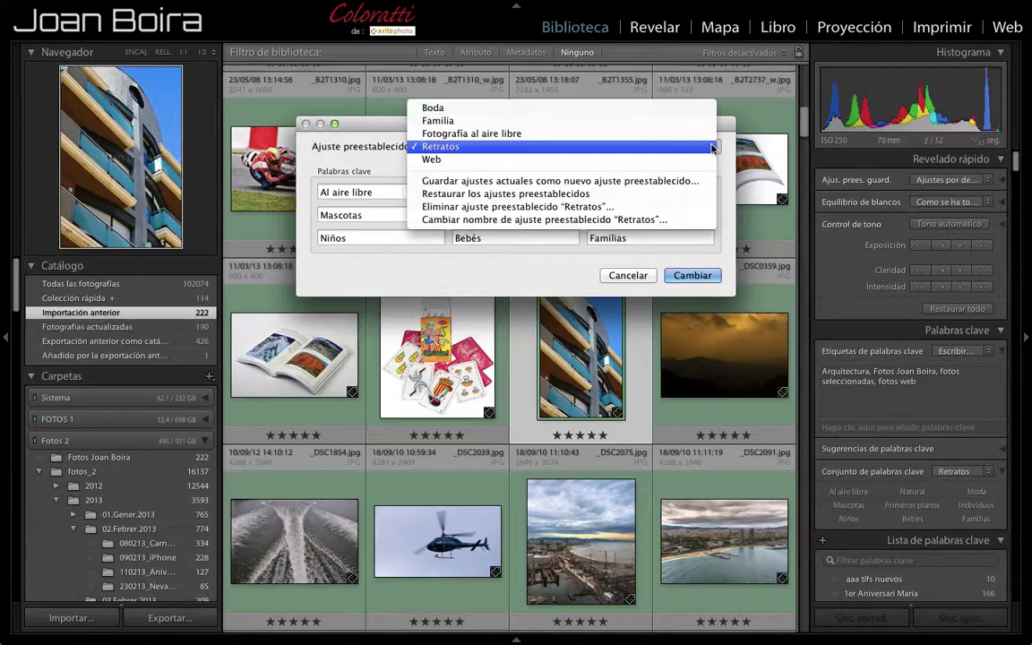
{"action": "left_click", "coordinate": [714, 148]}
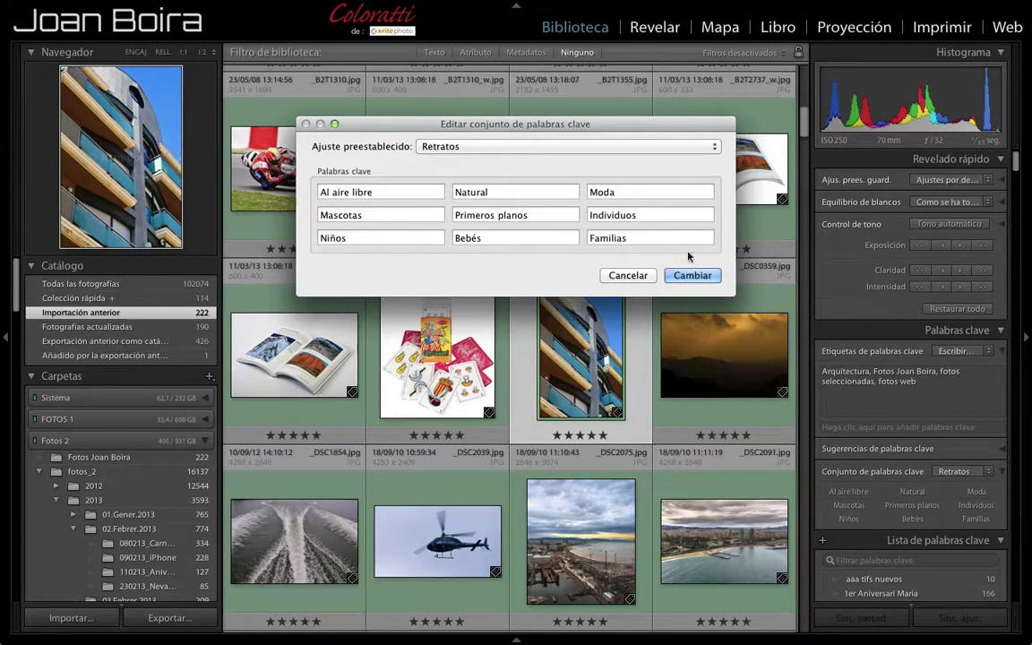
{"action": "left_click", "coordinate": [690, 275]}
Switch the active keyword set from Retratos to Web
{"action": "left_click", "coordinate": [995, 471]}
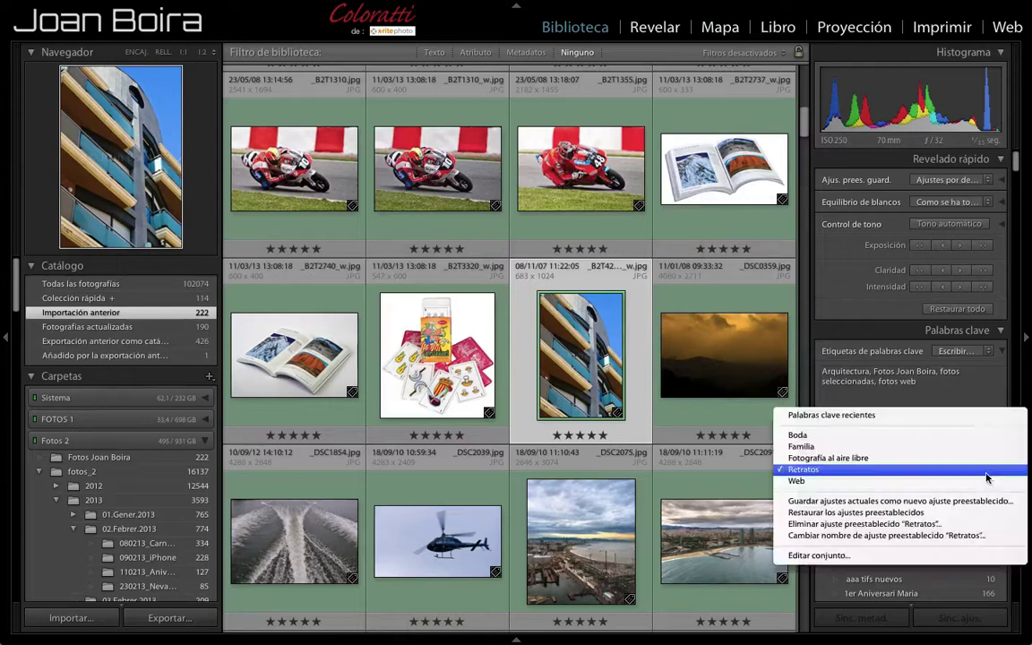
{"action": "left_click", "coordinate": [914, 439]}
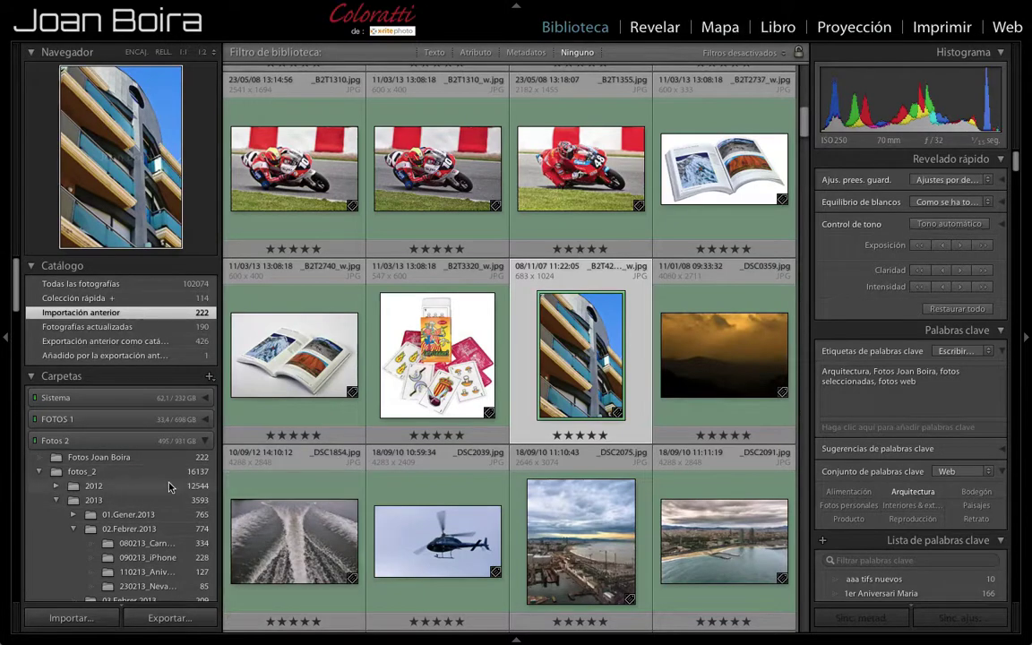
{"action": "scroll", "coordinate": [161, 466], "scroll_direction": "down", "scroll_amount": 5}
{"action": "scroll", "coordinate": [170, 487], "scroll_direction": "down", "scroll_amount": 5}
{"action": "scroll", "coordinate": [170, 487], "scroll_direction": "down", "scroll_amount": 5}
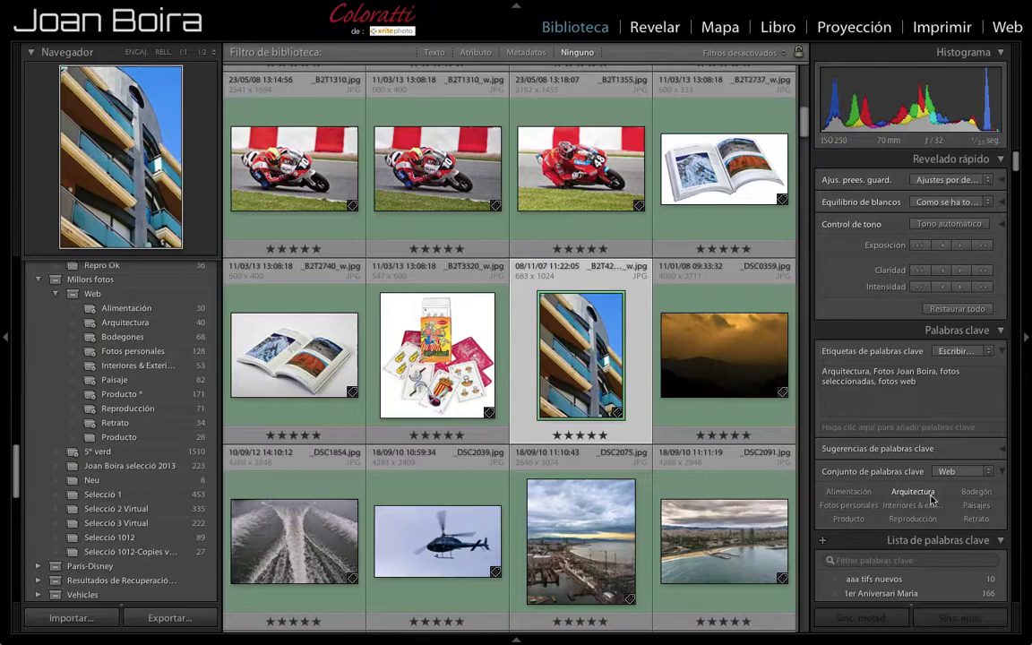
{"action": "scroll", "coordinate": [581, 381], "scroll_direction": "up", "scroll_amount": 2}
{"action": "scroll", "coordinate": [581, 381], "scroll_direction": "up", "scroll_amount": 10}
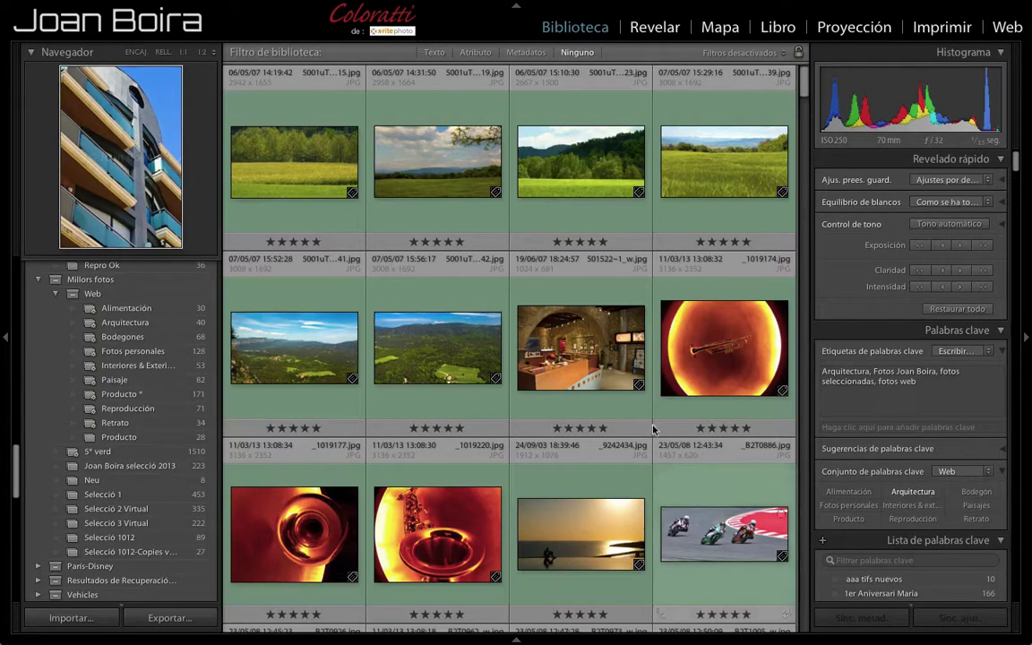
{"action": "scroll", "coordinate": [613, 461], "scroll_direction": "down", "scroll_amount": 3}
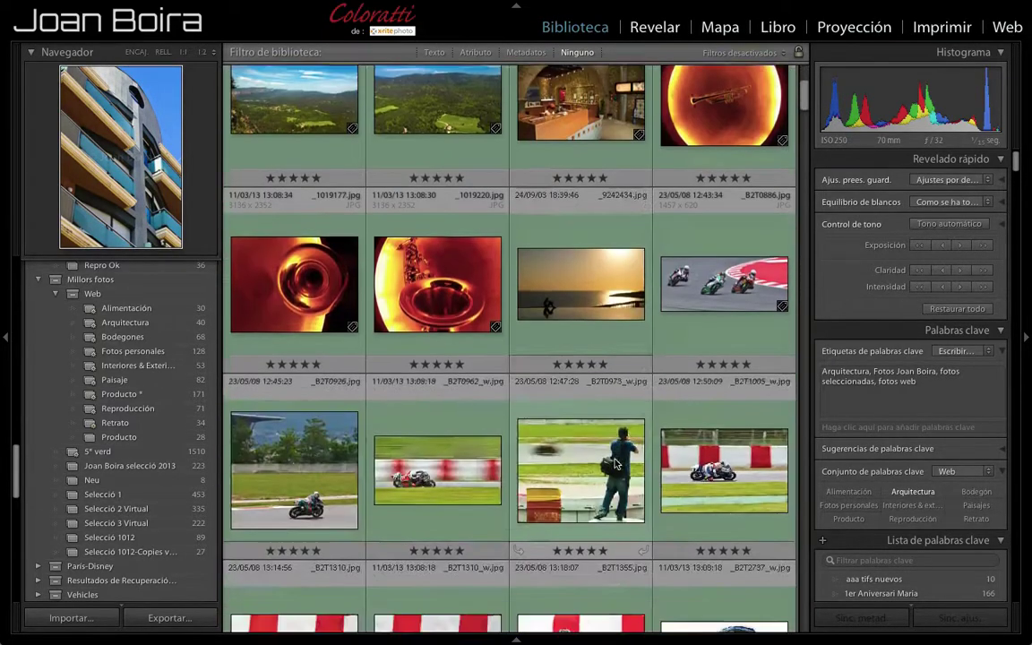
{"action": "scroll", "coordinate": [612, 461], "scroll_direction": "down", "scroll_amount": 5}
{"action": "scroll", "coordinate": [613, 460], "scroll_direction": "down", "scroll_amount": 3}
{"action": "scroll", "coordinate": [614, 463], "scroll_direction": "down", "scroll_amount": 2}
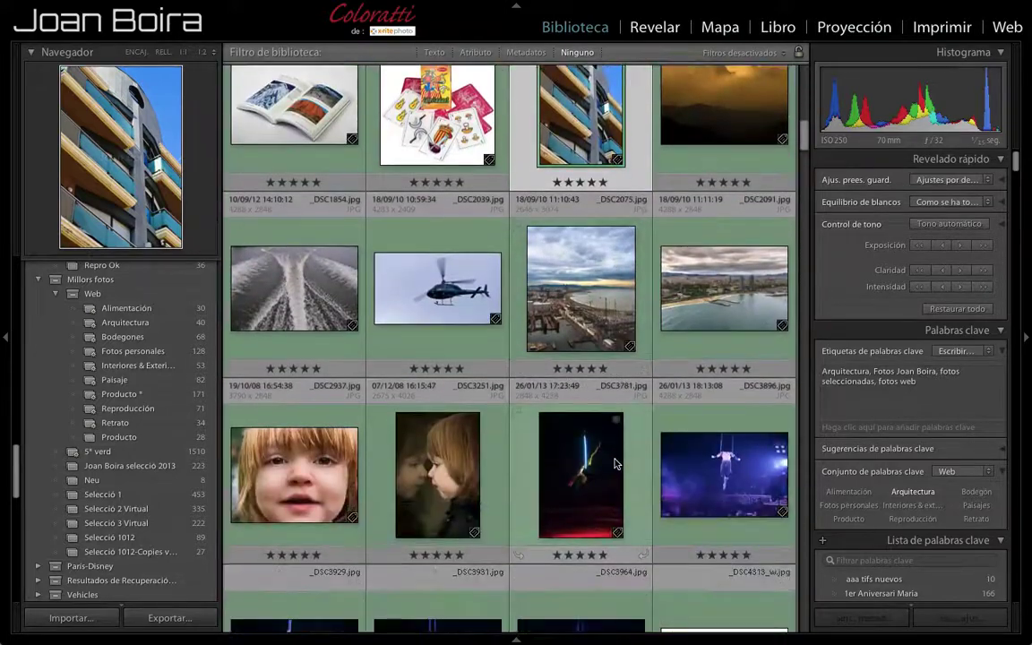
{"action": "scroll", "coordinate": [615, 464], "scroll_direction": "down", "scroll_amount": 2}
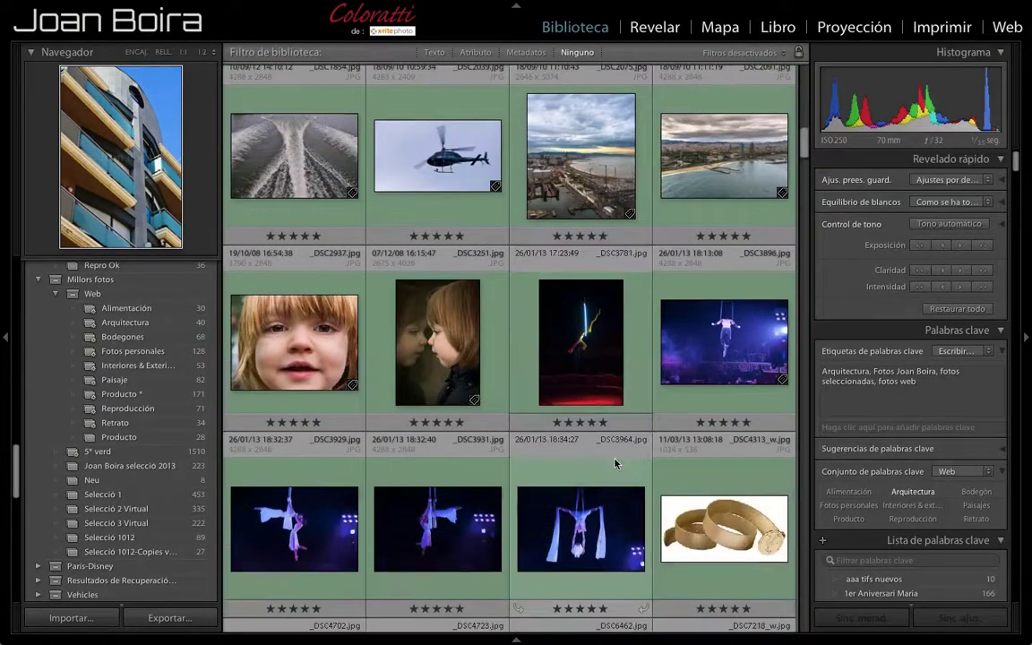
Select only the child's face close-up and tag it Retrato using the keyword-set shortcut
{"action": "left_click", "coordinate": [391, 303]}
{"action": "left_click", "coordinate": [283, 304], "text": "ctrl"}
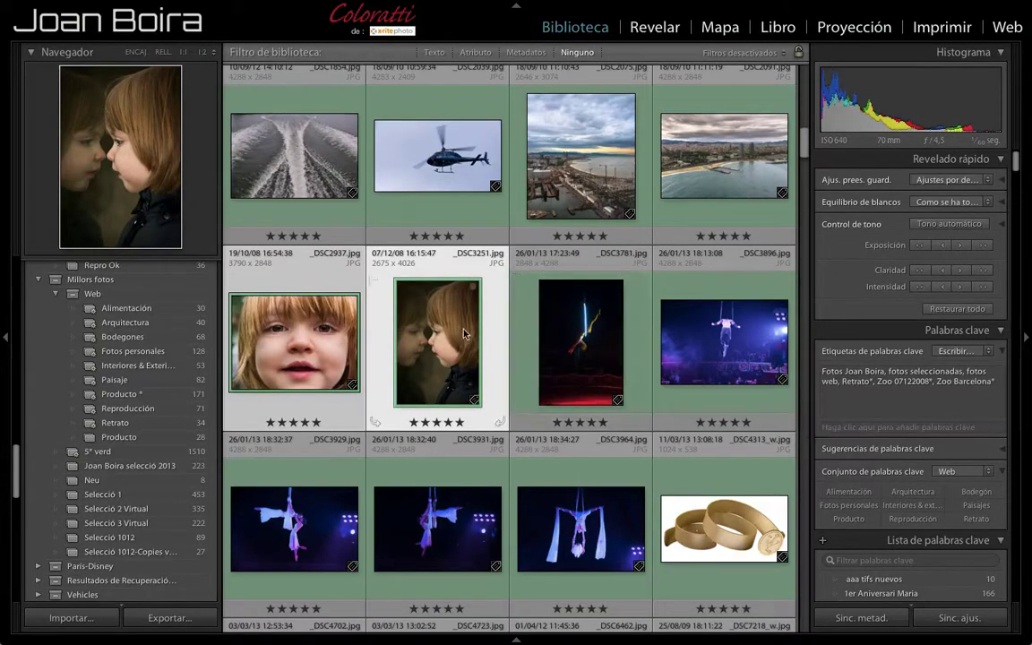
{"action": "left_click", "coordinate": [327, 340]}
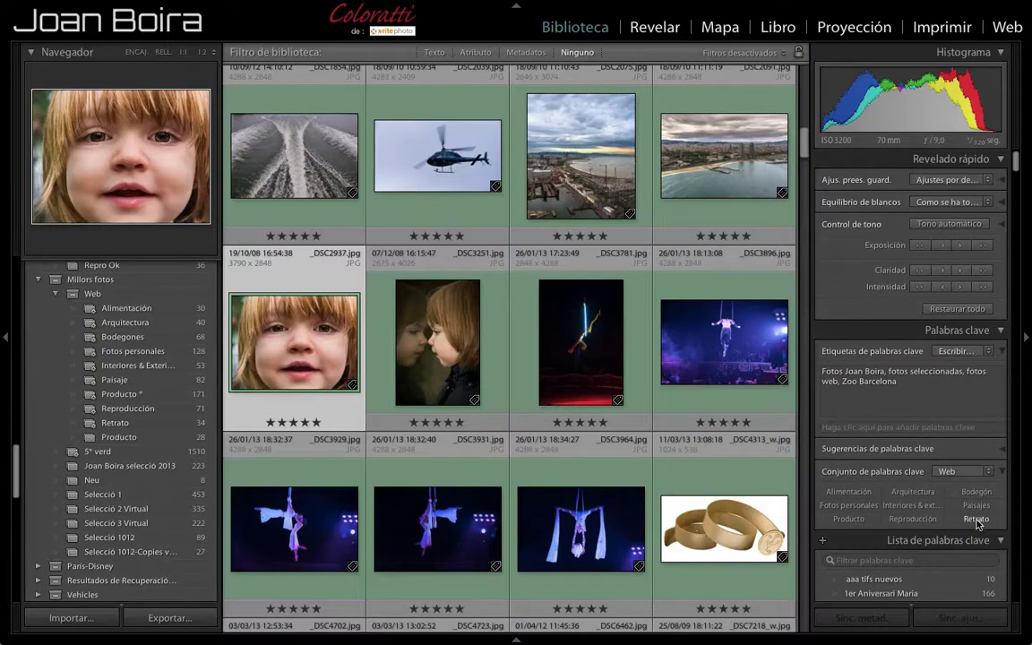
{"action": "key", "text": "alt"}
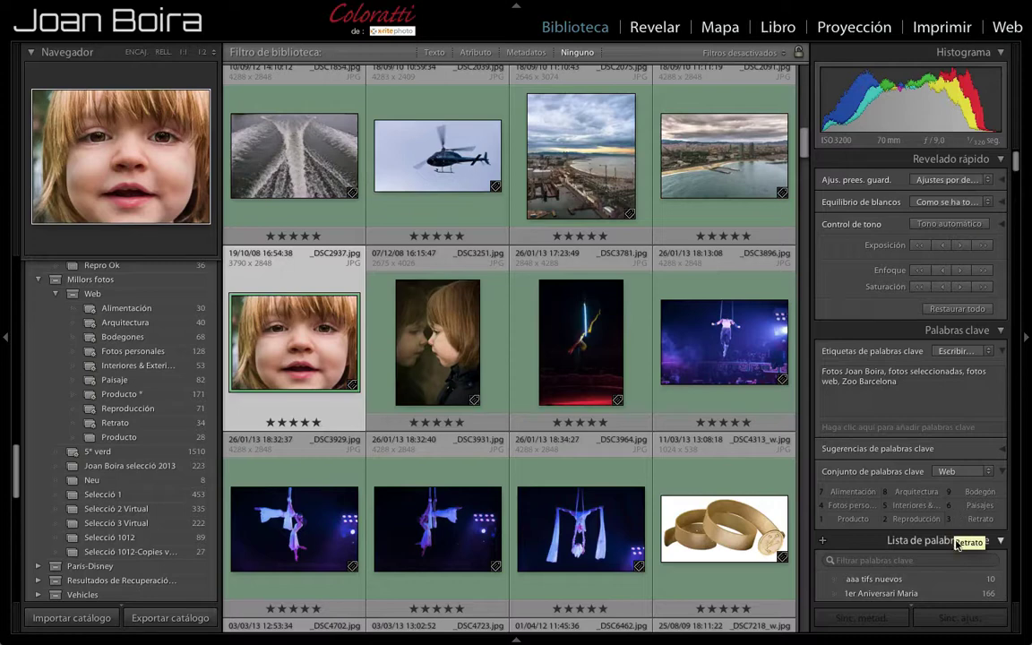
{"action": "key", "text": "alt+3"}
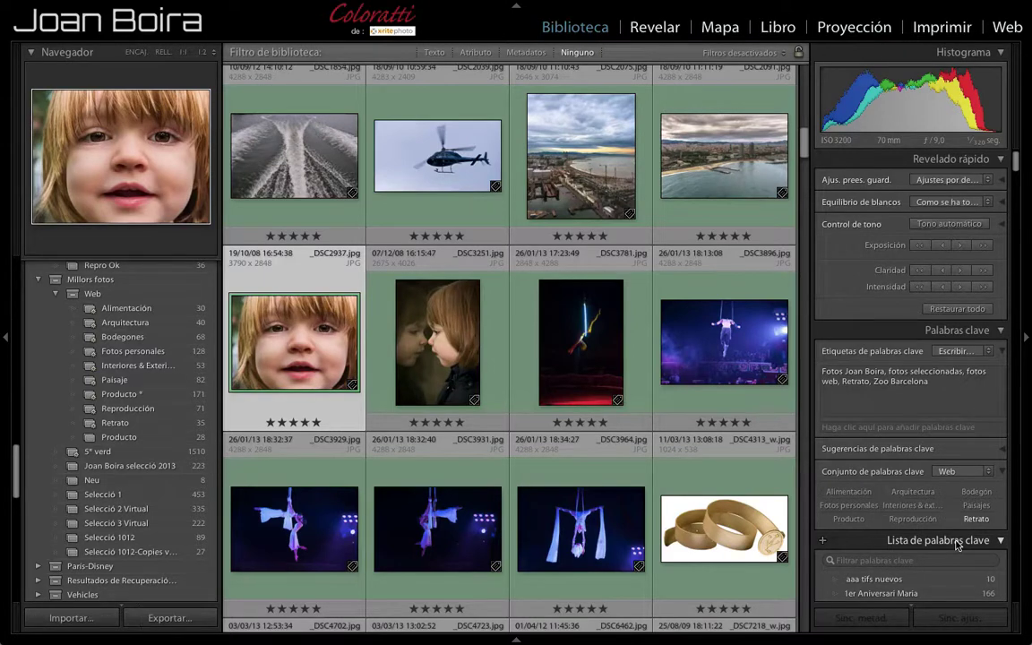
{"action": "key", "text": "alt"}
Bring the Keyword List into view and select the owl-in-flight photo _DSC9477.jpg
{"action": "scroll", "coordinate": [957, 545], "scroll_direction": "down", "scroll_amount": 1}
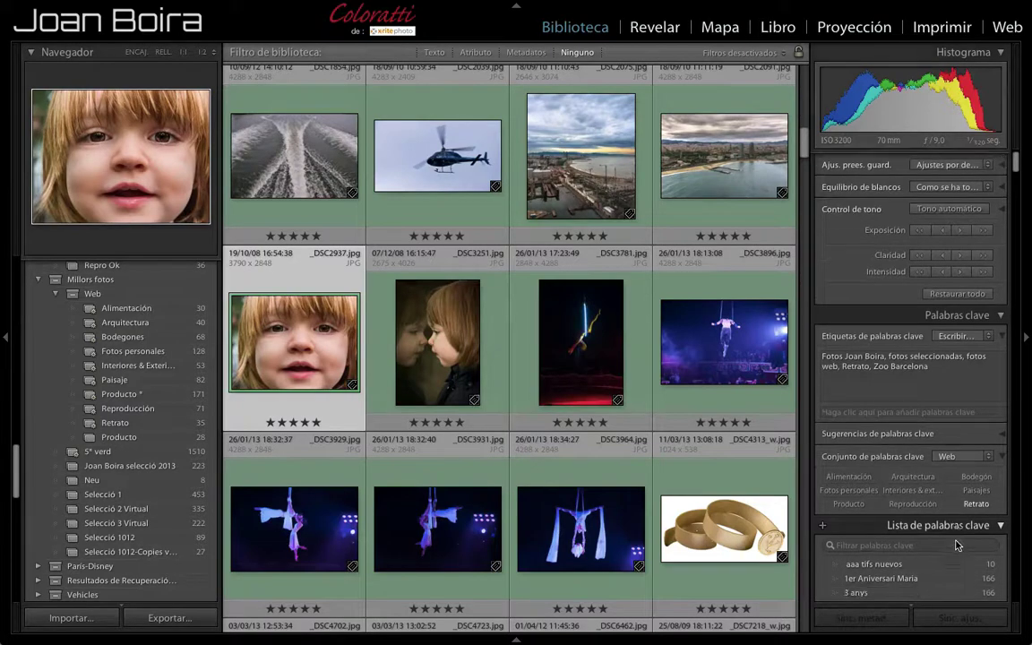
{"action": "scroll", "coordinate": [957, 545], "scroll_direction": "down", "scroll_amount": 4}
{"action": "scroll", "coordinate": [957, 545], "scroll_direction": "down", "scroll_amount": 5}
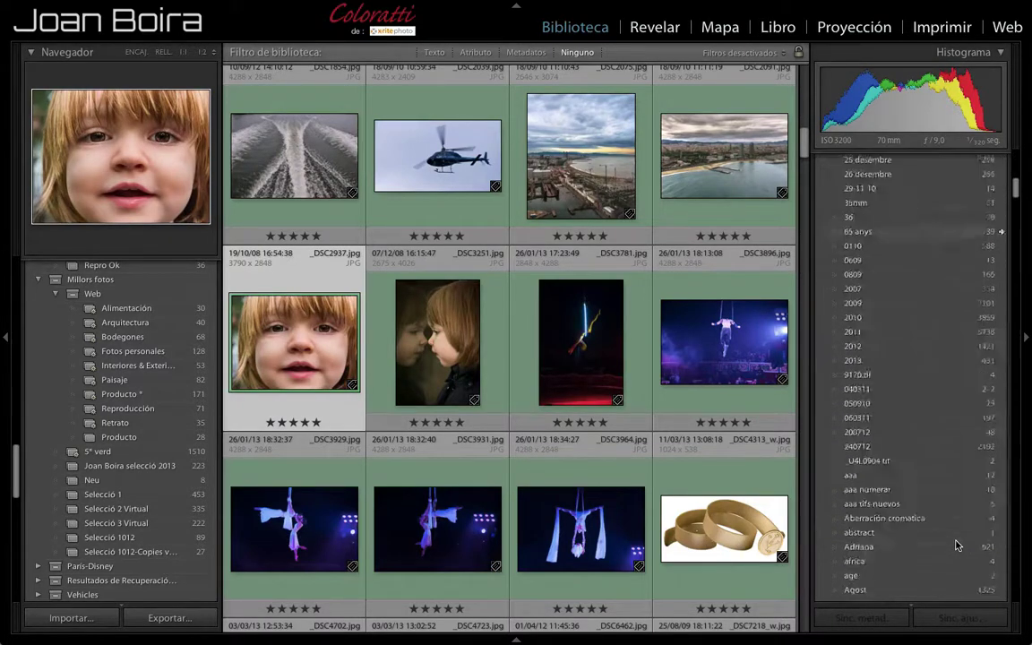
{"action": "scroll", "coordinate": [957, 545], "scroll_direction": "down", "scroll_amount": 3}
{"action": "scroll", "coordinate": [717, 614], "scroll_direction": "down", "scroll_amount": 5}
{"action": "scroll", "coordinate": [716, 613], "scroll_direction": "down", "scroll_amount": 5}
{"action": "scroll", "coordinate": [717, 613], "scroll_direction": "down", "scroll_amount": 2}
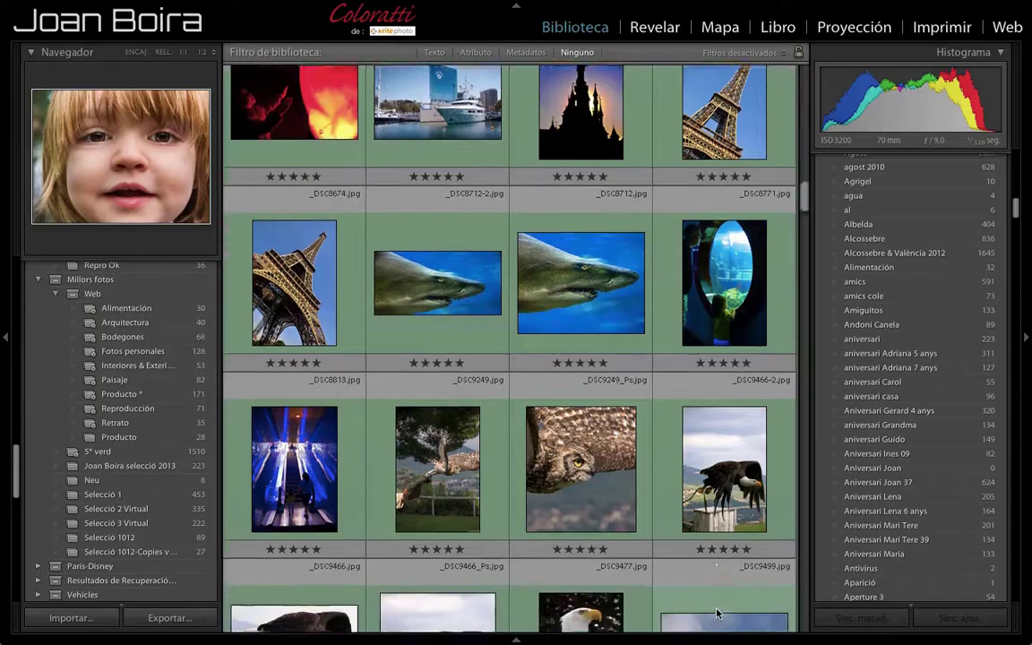
{"action": "scroll", "coordinate": [717, 614], "scroll_direction": "down", "scroll_amount": 2}
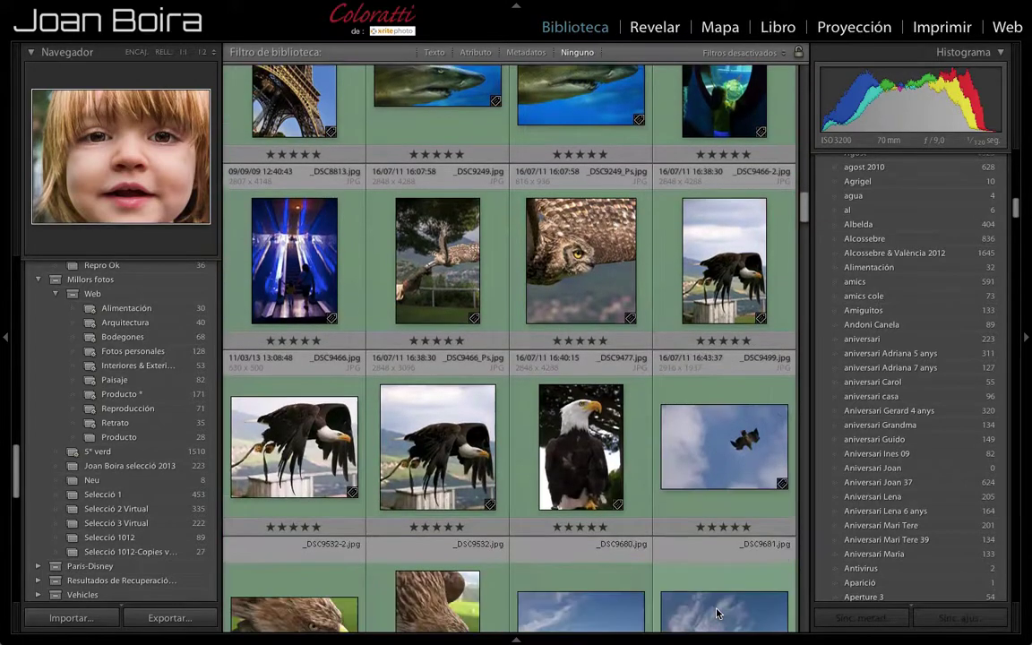
{"action": "scroll", "coordinate": [716, 614], "scroll_direction": "down", "scroll_amount": 1}
{"action": "scroll", "coordinate": [717, 613], "scroll_direction": "up", "scroll_amount": 2}
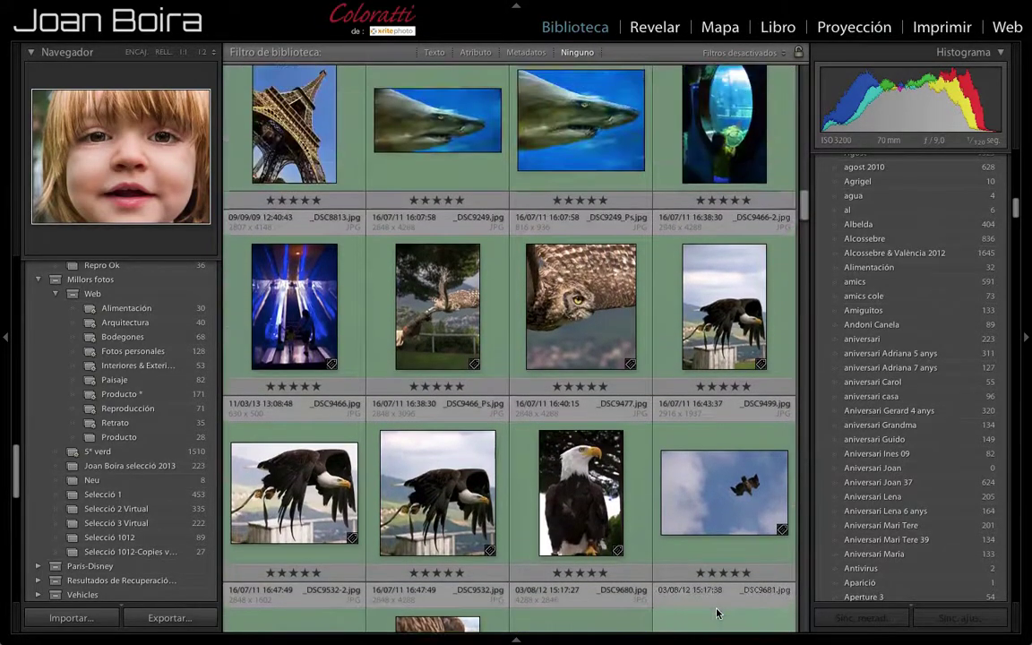
{"action": "left_click", "coordinate": [603, 321]}
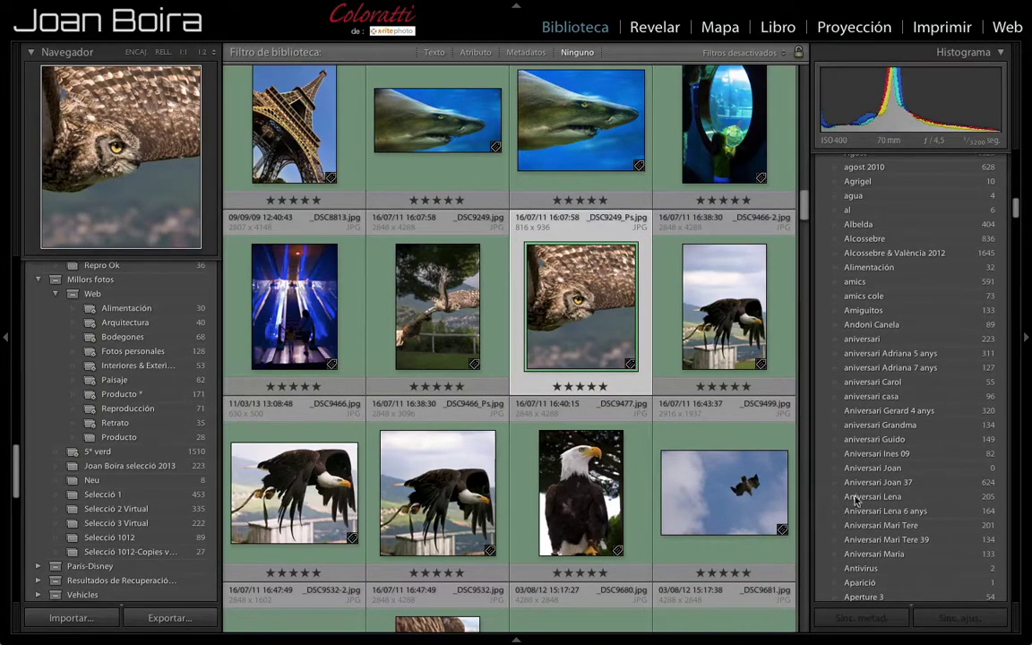
Add Retrato to the owl photo via the Web keyword-set shortcut, then remove it again
{"action": "scroll", "coordinate": [942, 417], "scroll_direction": "up", "scroll_amount": 5}
{"action": "scroll", "coordinate": [945, 417], "scroll_direction": "up", "scroll_amount": 5}
{"action": "scroll", "coordinate": [945, 417], "scroll_direction": "up", "scroll_amount": 2}
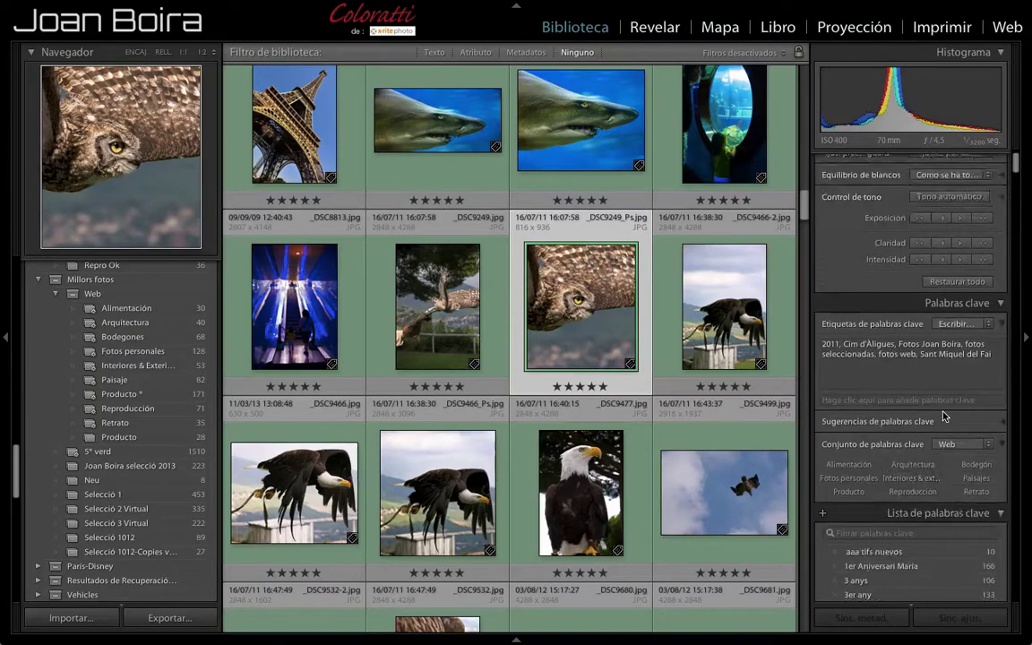
{"action": "key", "text": "alt"}
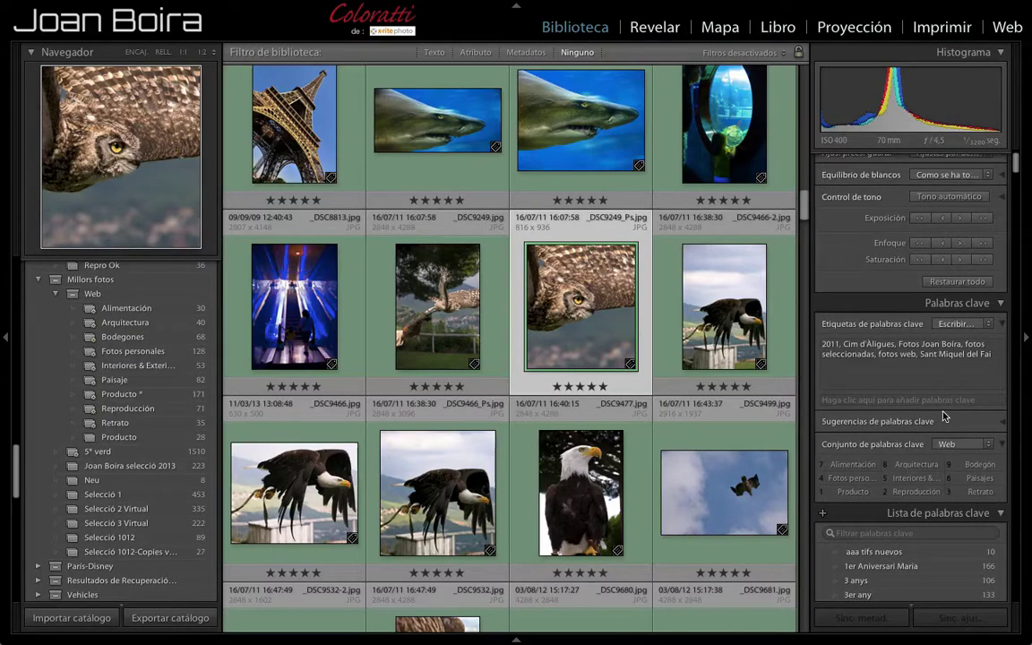
{"action": "key", "text": "alt+9"}
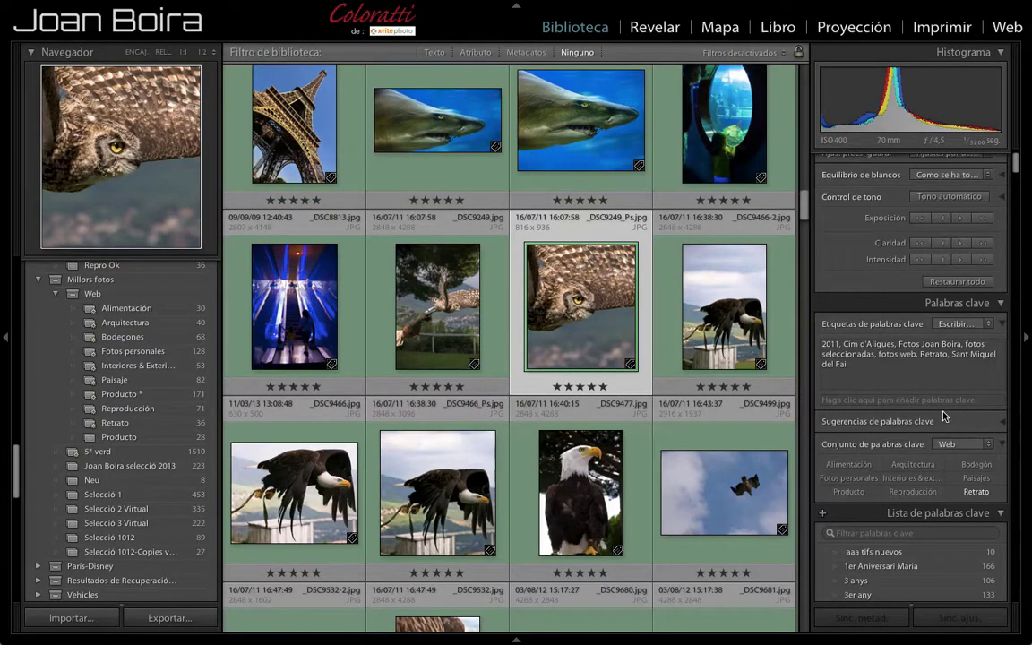
{"action": "key", "text": "alt"}
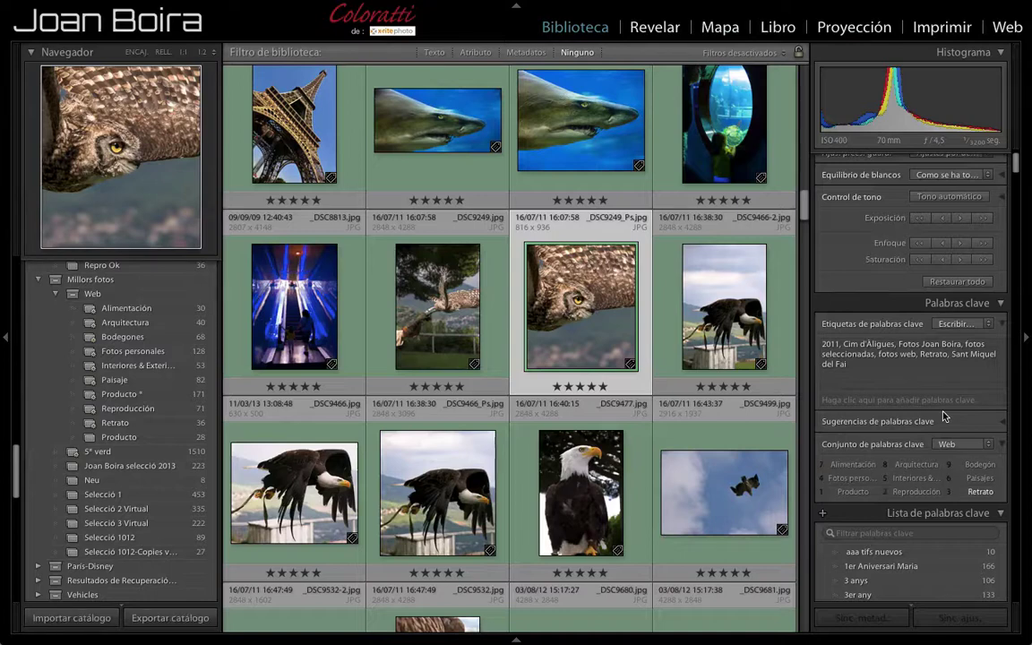
{"action": "key", "text": "alt+3"}
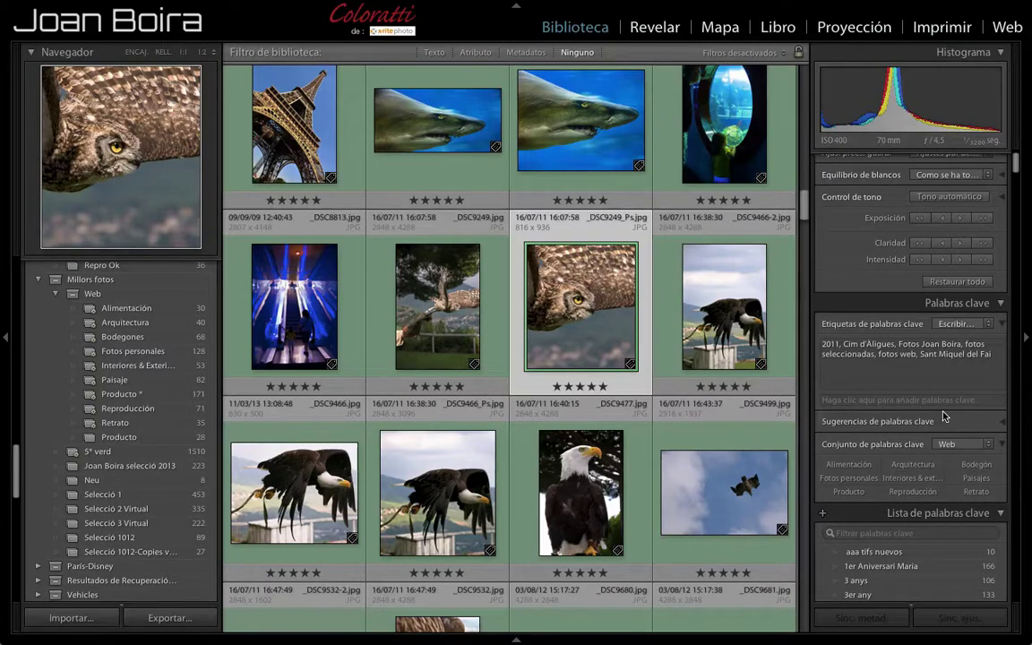
Scroll through the Keyword List's dated and early alphabetical entries with their photo counts
{"action": "scroll", "coordinate": [942, 417], "scroll_direction": "down", "scroll_amount": 6}
{"action": "scroll", "coordinate": [943, 417], "scroll_direction": "down", "scroll_amount": 2}
{"action": "scroll", "coordinate": [943, 417], "scroll_direction": "down", "scroll_amount": 1}
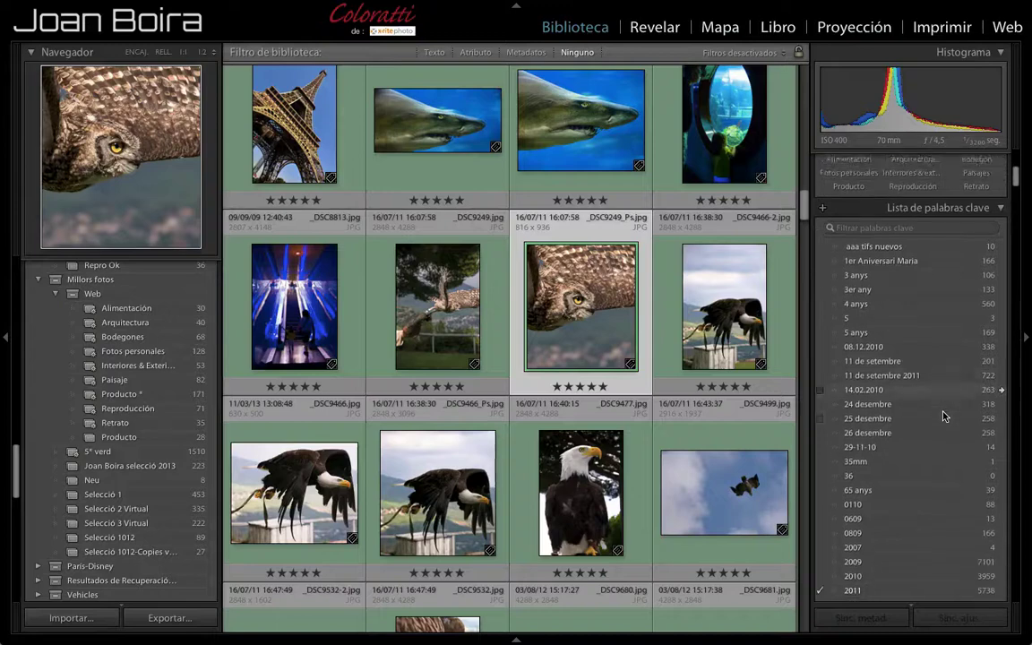
{"action": "scroll", "coordinate": [943, 417], "scroll_direction": "down", "scroll_amount": 1}
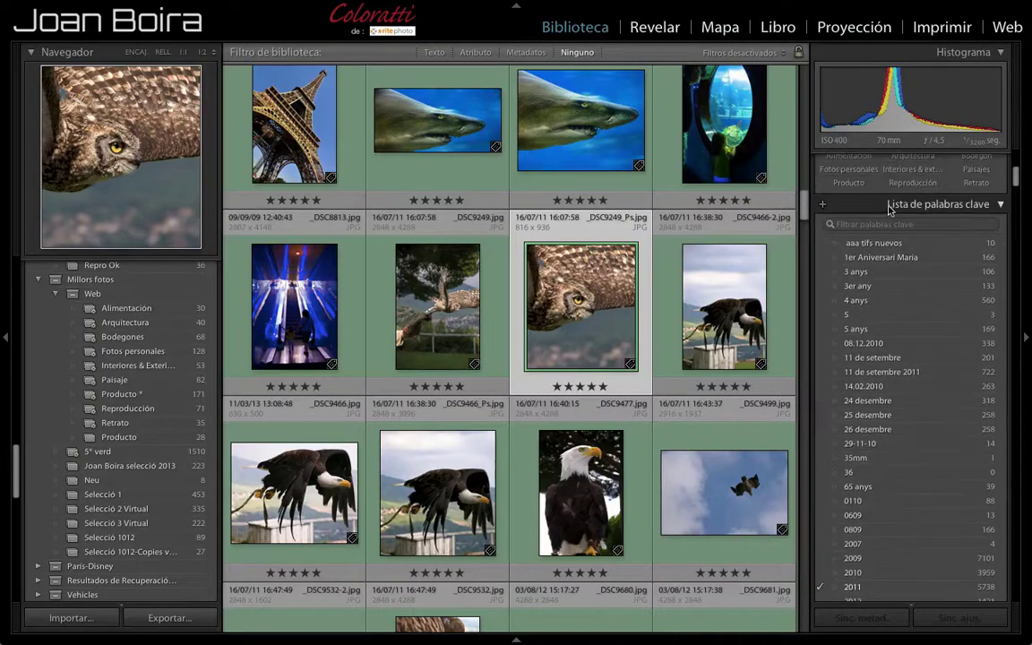
{"action": "mouse_move", "coordinate": [914, 415]}
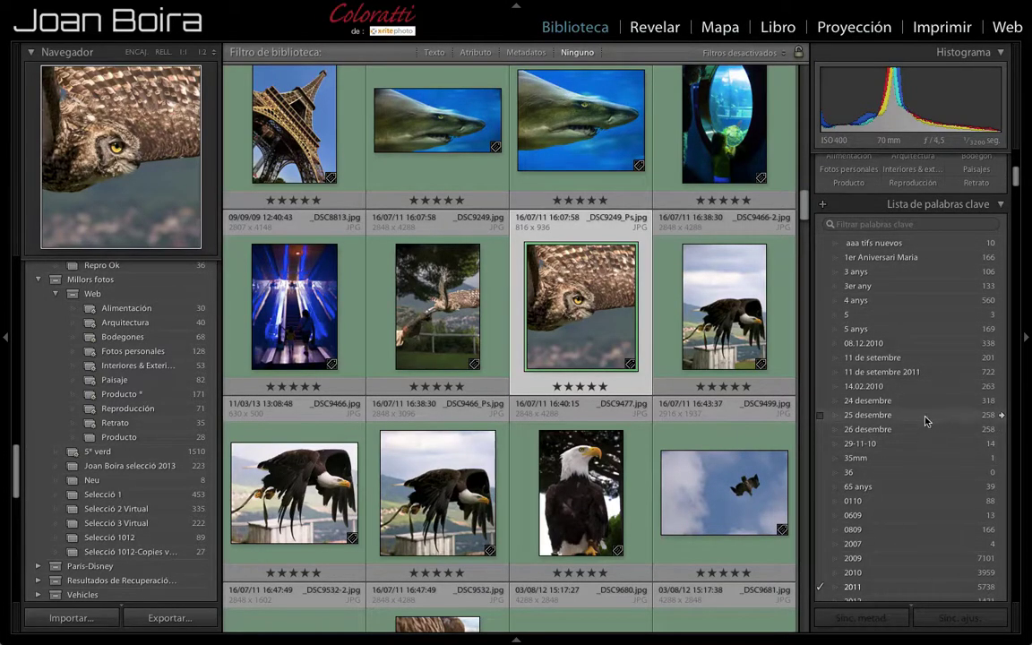
{"action": "scroll", "coordinate": [924, 418], "scroll_direction": "down", "scroll_amount": 2}
{"action": "scroll", "coordinate": [924, 418], "scroll_direction": "down", "scroll_amount": 5}
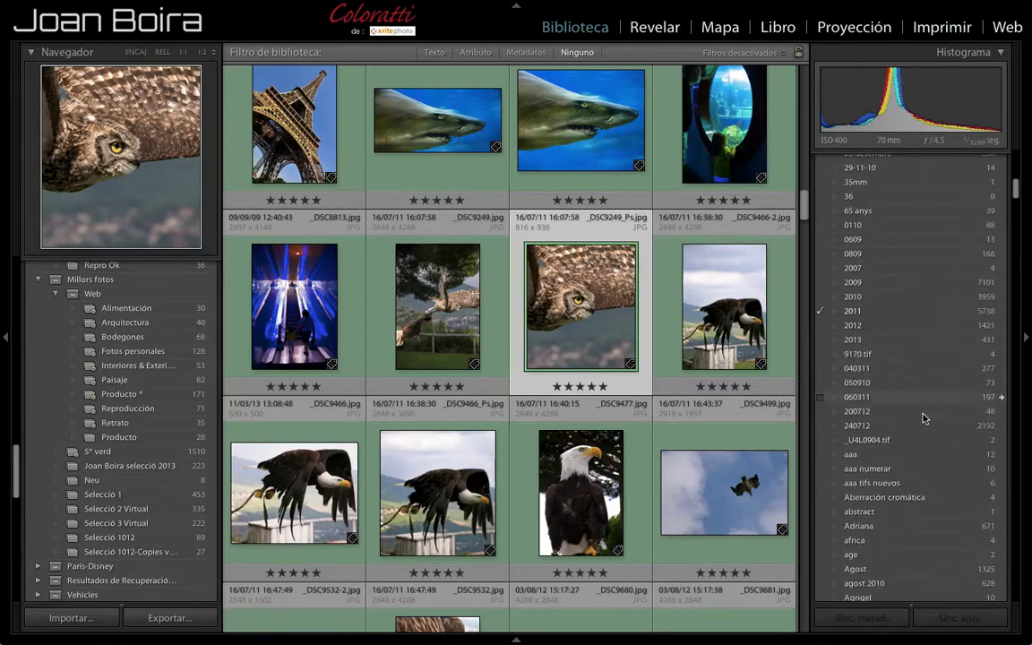
{"action": "scroll", "coordinate": [924, 418], "scroll_direction": "down", "scroll_amount": 5}
{"action": "scroll", "coordinate": [924, 418], "scroll_direction": "down", "scroll_amount": 5}
{"action": "scroll", "coordinate": [924, 419], "scroll_direction": "down", "scroll_amount": 1}
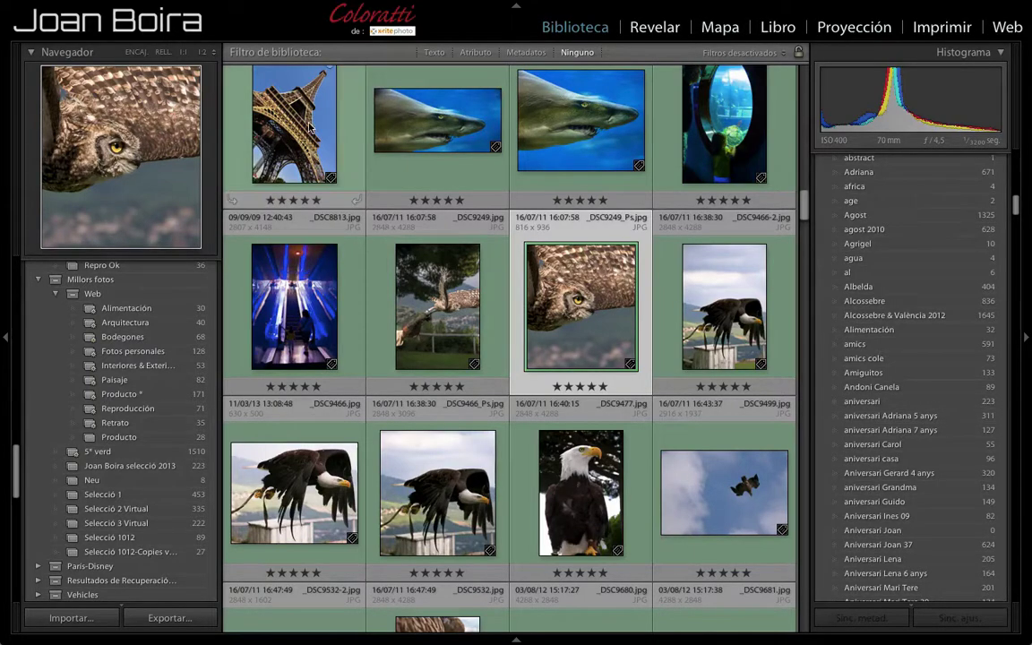
Select the Eiffel Tower photo _DSC8674.jpg and check its ticked keywords, like 240712 and Disneyland Paris
{"action": "left_click", "coordinate": [279, 115]}
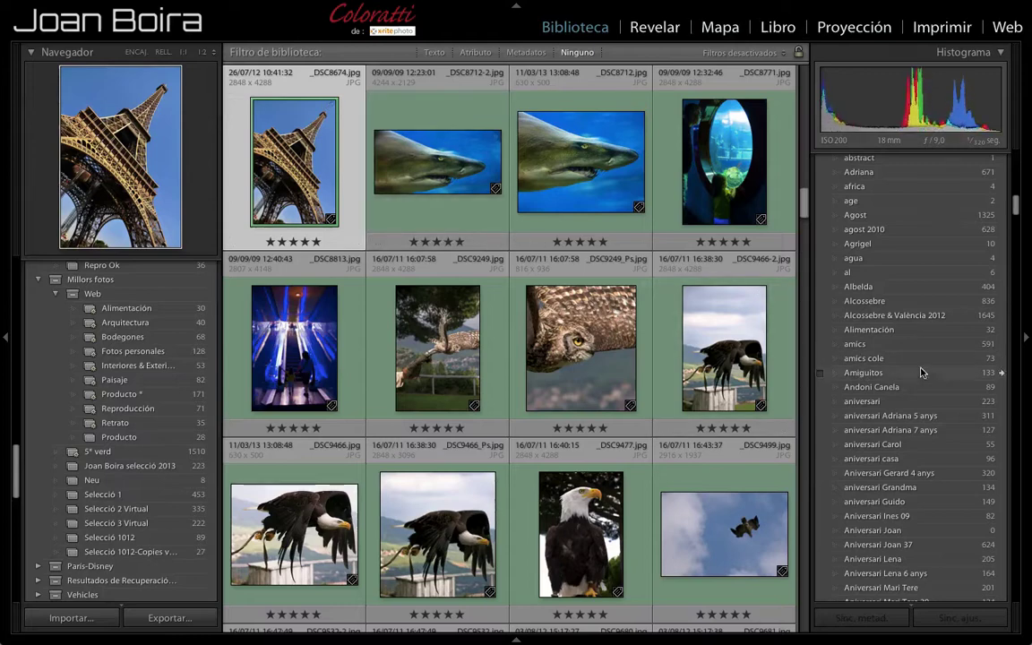
{"action": "scroll", "coordinate": [903, 414], "scroll_direction": "up", "scroll_amount": 3}
{"action": "scroll", "coordinate": [902, 414], "scroll_direction": "up", "scroll_amount": 2}
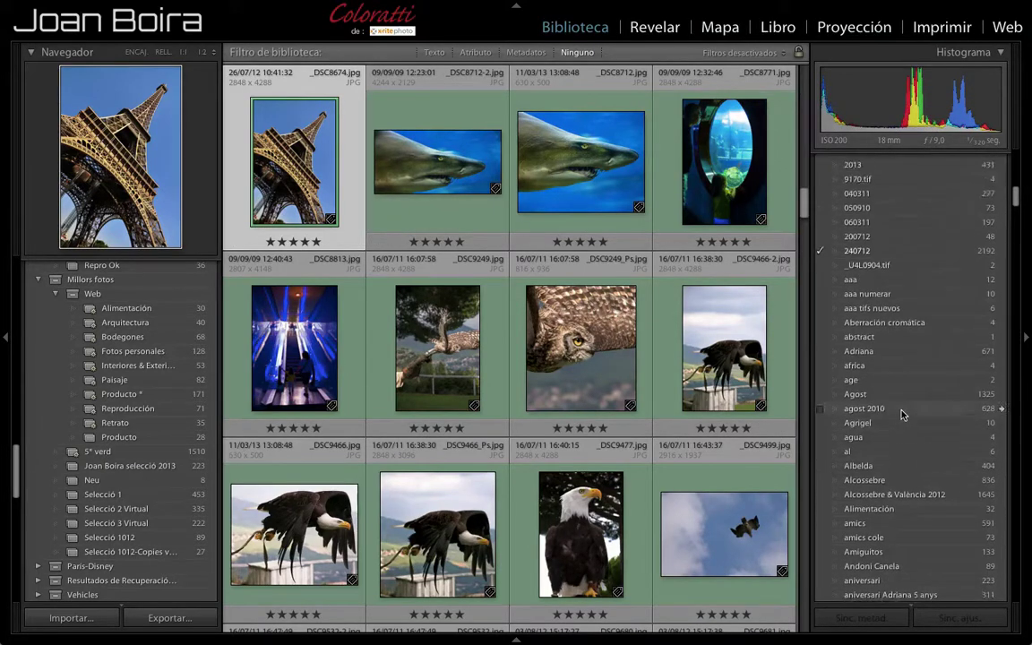
{"action": "scroll", "coordinate": [927, 278], "scroll_direction": "up", "scroll_amount": 4}
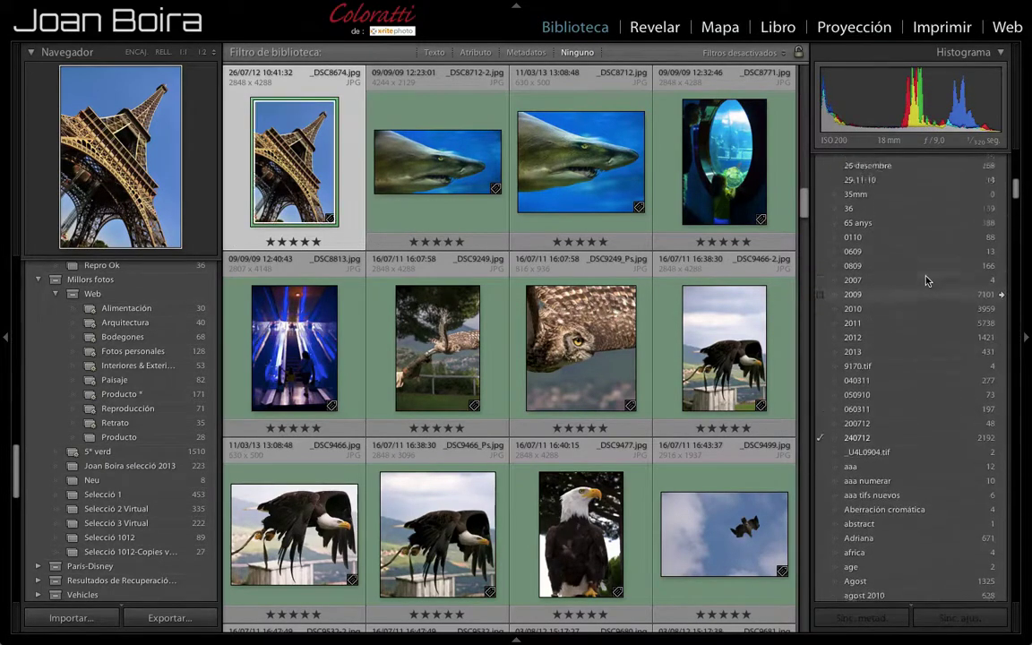
{"action": "scroll", "coordinate": [927, 281], "scroll_direction": "up", "scroll_amount": 4}
{"action": "scroll", "coordinate": [928, 281], "scroll_direction": "up", "scroll_amount": 3}
{"action": "scroll", "coordinate": [927, 280], "scroll_direction": "down", "scroll_amount": 5}
{"action": "scroll", "coordinate": [927, 281], "scroll_direction": "down", "scroll_amount": 5}
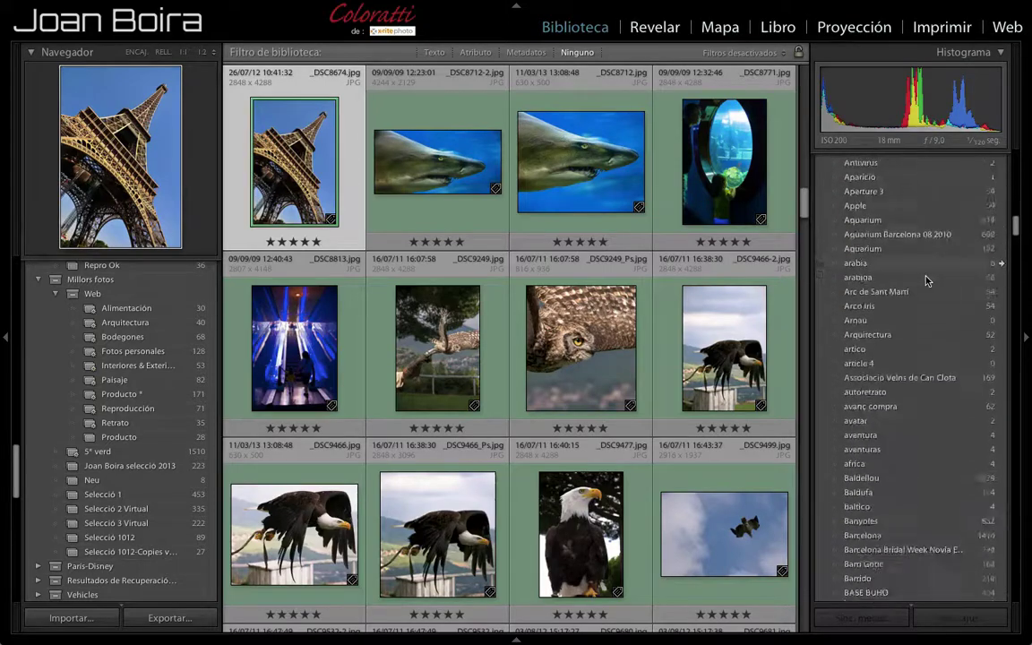
{"action": "scroll", "coordinate": [927, 280], "scroll_direction": "down", "scroll_amount": 5}
{"action": "scroll", "coordinate": [928, 281], "scroll_direction": "down", "scroll_amount": 5}
{"action": "scroll", "coordinate": [927, 280], "scroll_direction": "down", "scroll_amount": 5}
{"action": "scroll", "coordinate": [928, 280], "scroll_direction": "down", "scroll_amount": 5}
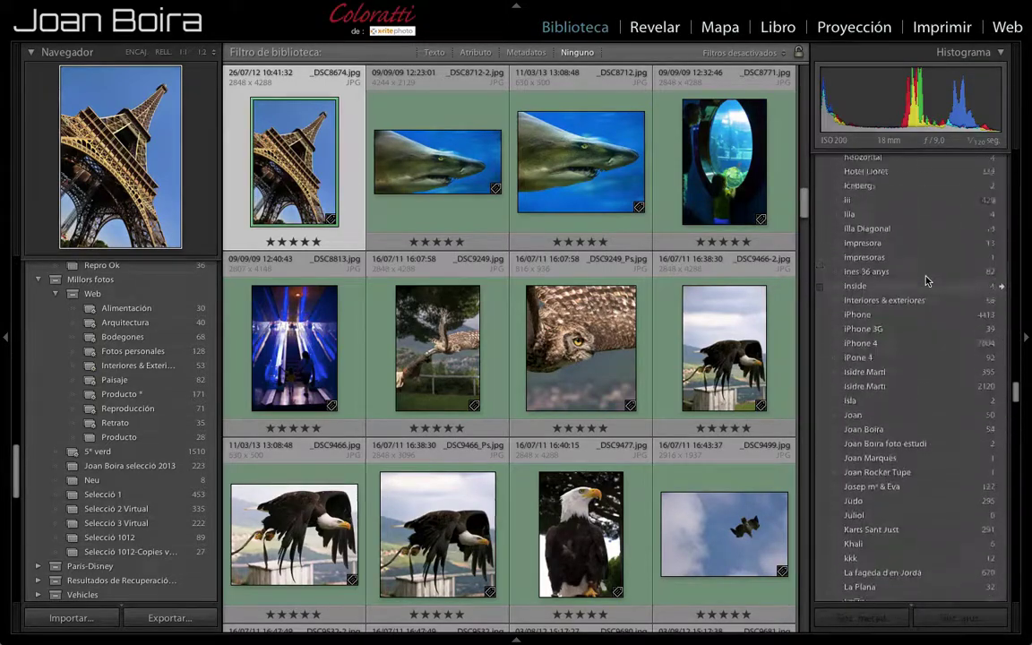
{"action": "scroll", "coordinate": [927, 280], "scroll_direction": "down", "scroll_amount": 5}
{"action": "scroll", "coordinate": [927, 280], "scroll_direction": "down", "scroll_amount": 5}
{"action": "scroll", "coordinate": [927, 280], "scroll_direction": "up", "scroll_amount": 3}
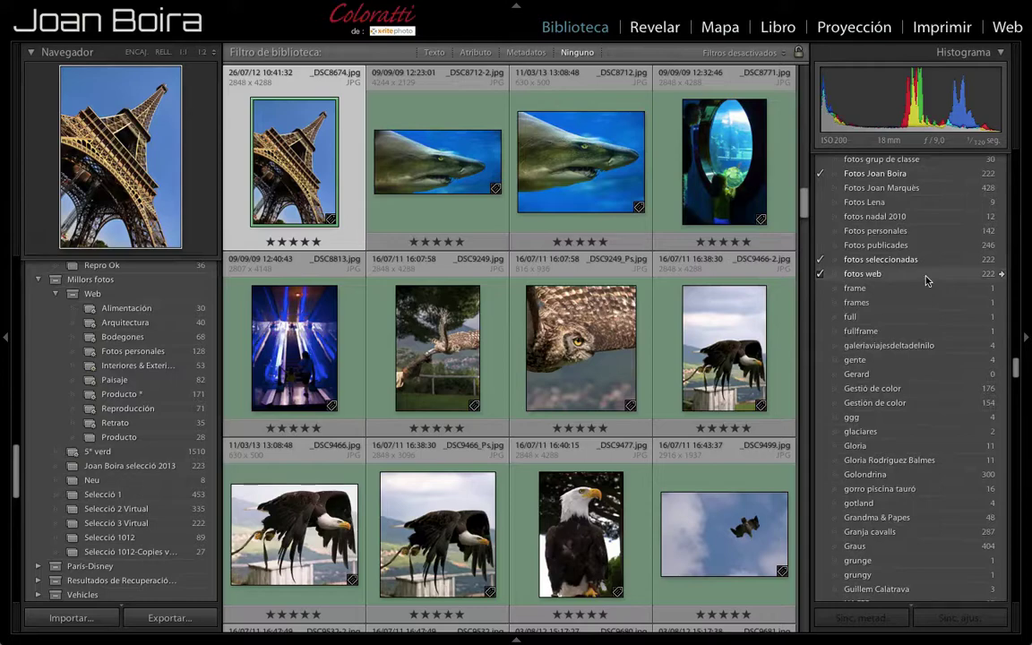
{"action": "scroll", "coordinate": [920, 269], "scroll_direction": "up", "scroll_amount": 1}
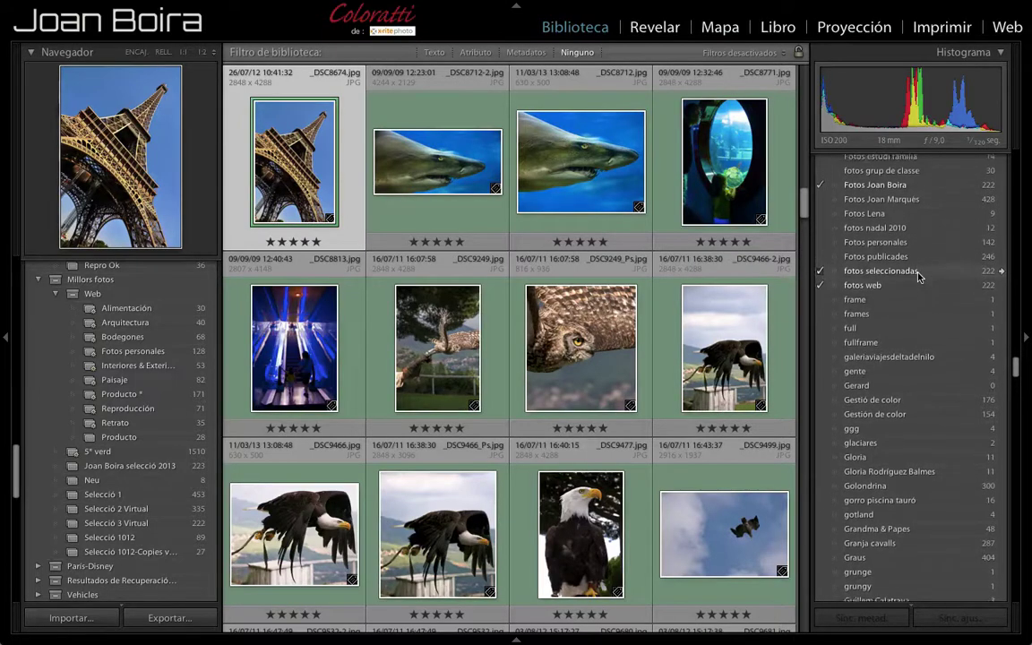
{"action": "scroll", "coordinate": [921, 268], "scroll_direction": "up", "scroll_amount": 1}
{"action": "scroll", "coordinate": [914, 265], "scroll_direction": "up", "scroll_amount": 1}
{"action": "scroll", "coordinate": [910, 262], "scroll_direction": "up", "scroll_amount": 5}
{"action": "scroll", "coordinate": [910, 261], "scroll_direction": "up", "scroll_amount": 5}
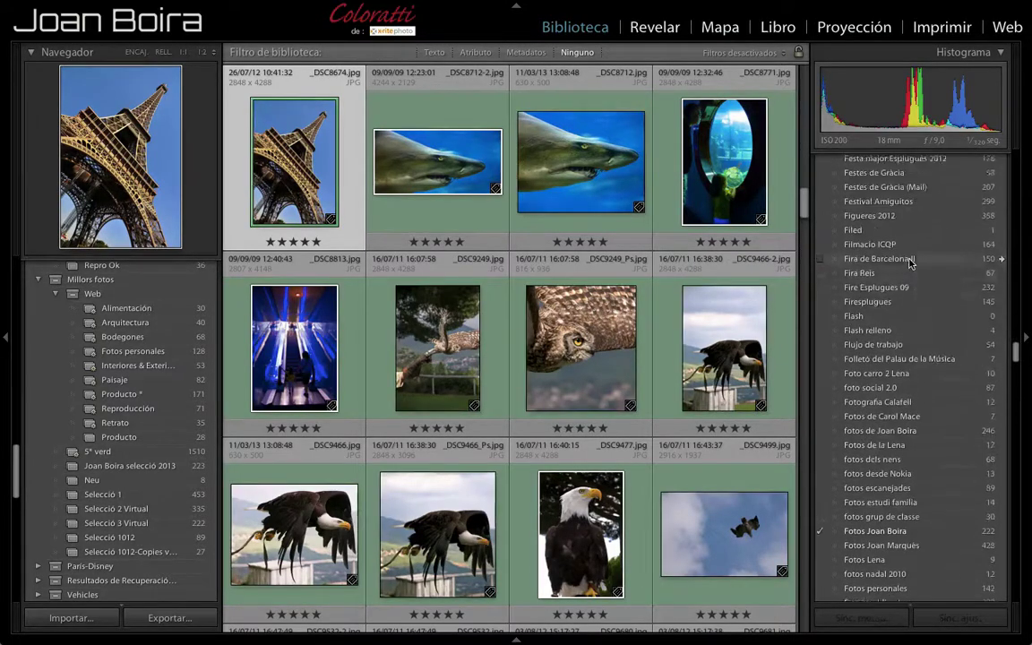
{"action": "scroll", "coordinate": [910, 262], "scroll_direction": "up", "scroll_amount": 5}
{"action": "scroll", "coordinate": [910, 262], "scroll_direction": "up", "scroll_amount": 5}
{"action": "scroll", "coordinate": [907, 341], "scroll_direction": "up", "scroll_amount": 5}
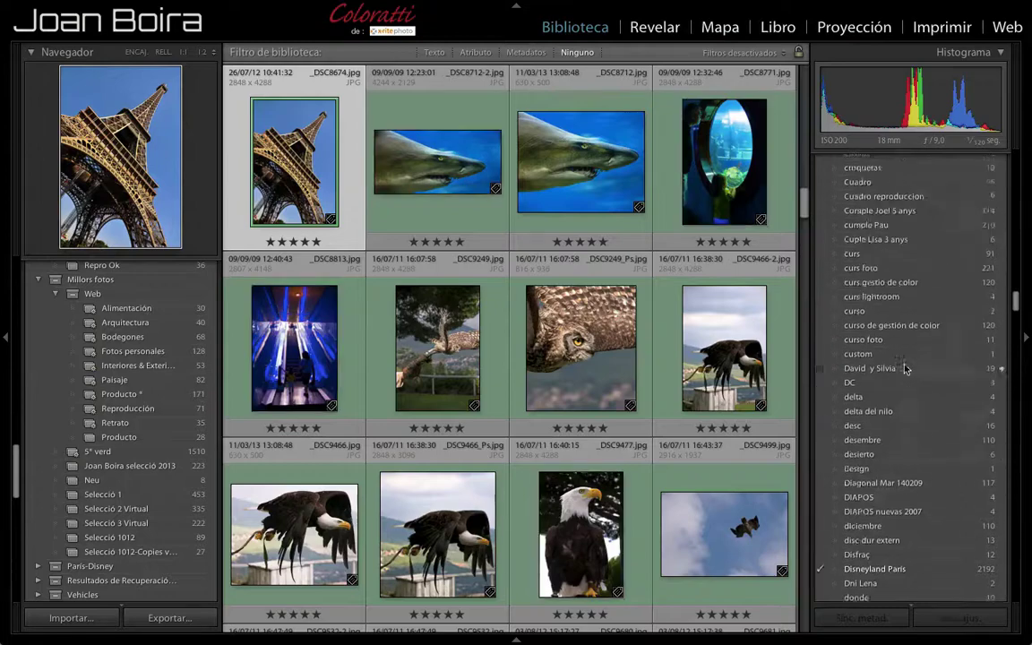
{"action": "scroll", "coordinate": [905, 367], "scroll_direction": "up", "scroll_amount": 5}
{"action": "scroll", "coordinate": [905, 367], "scroll_direction": "up", "scroll_amount": 5}
{"action": "scroll", "coordinate": [905, 369], "scroll_direction": "up", "scroll_amount": 5}
{"action": "scroll", "coordinate": [905, 368], "scroll_direction": "up", "scroll_amount": 5}
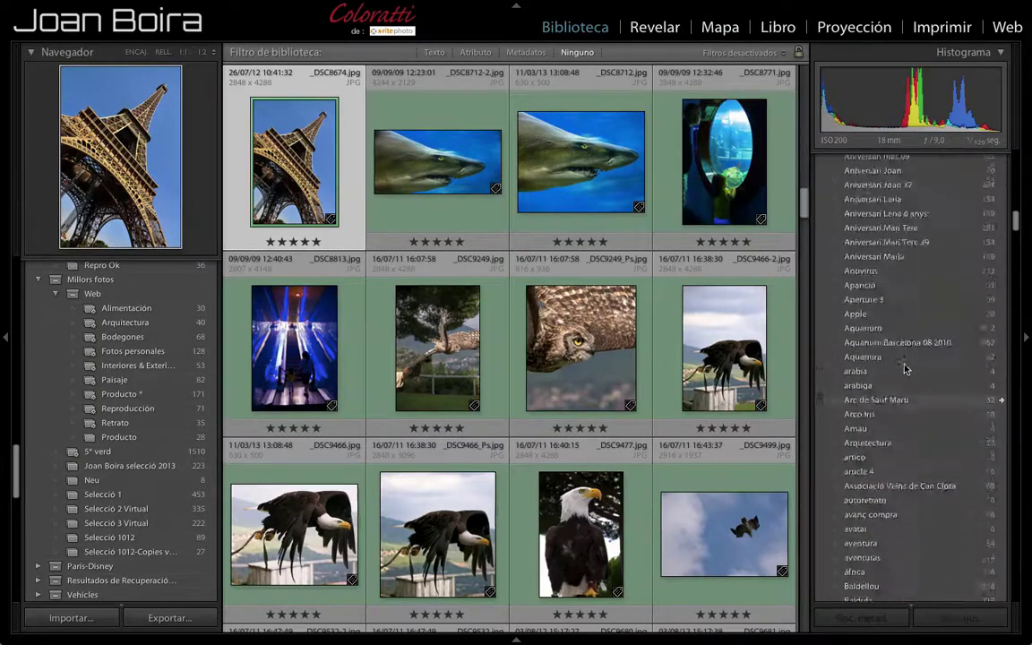
{"action": "scroll", "coordinate": [905, 367], "scroll_direction": "up", "scroll_amount": 5}
{"action": "scroll", "coordinate": [905, 368], "scroll_direction": "up", "scroll_amount": 5}
{"action": "scroll", "coordinate": [905, 367], "scroll_direction": "up", "scroll_amount": 2}
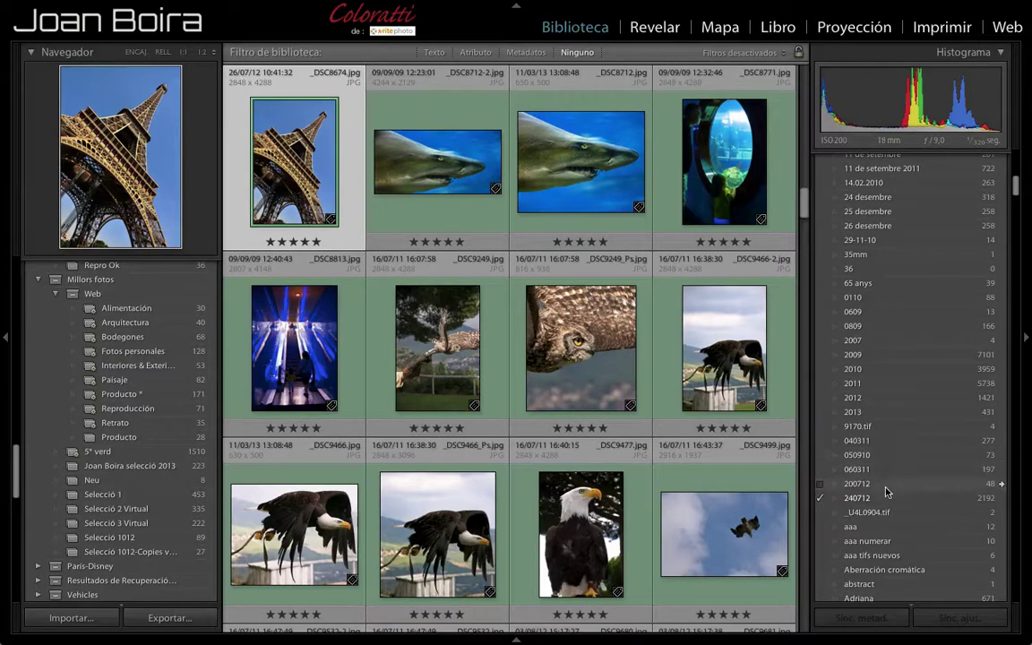
Filter the grid to the 2192 photos tagged 240712 and browse shots _DSC8667 through _DSC8673
{"action": "left_click", "coordinate": [1002, 501]}
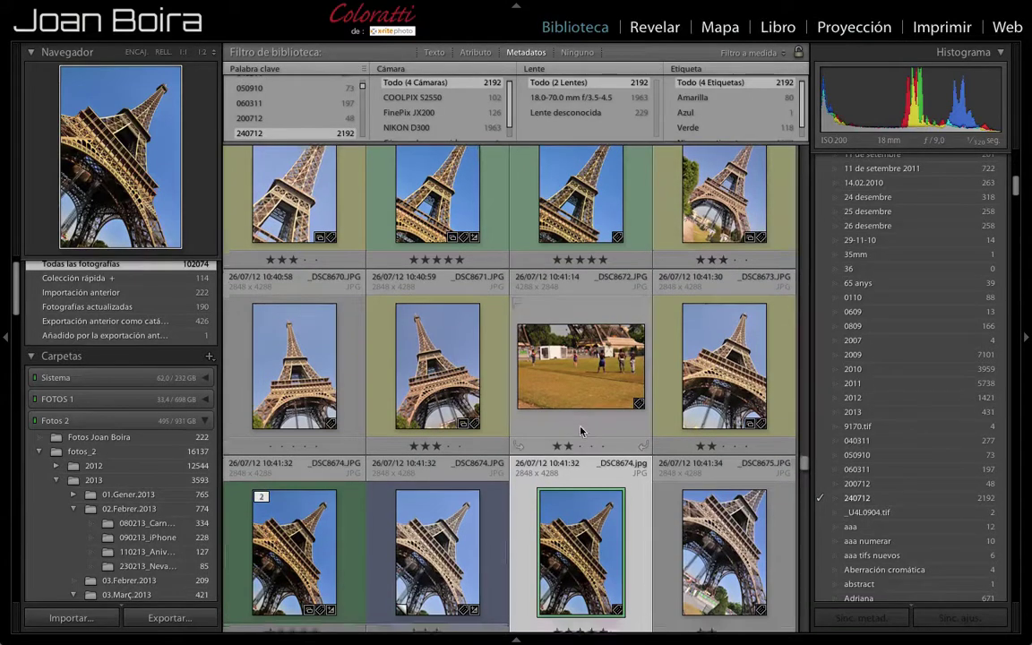
{"action": "scroll", "coordinate": [581, 429], "scroll_direction": "down", "scroll_amount": 3}
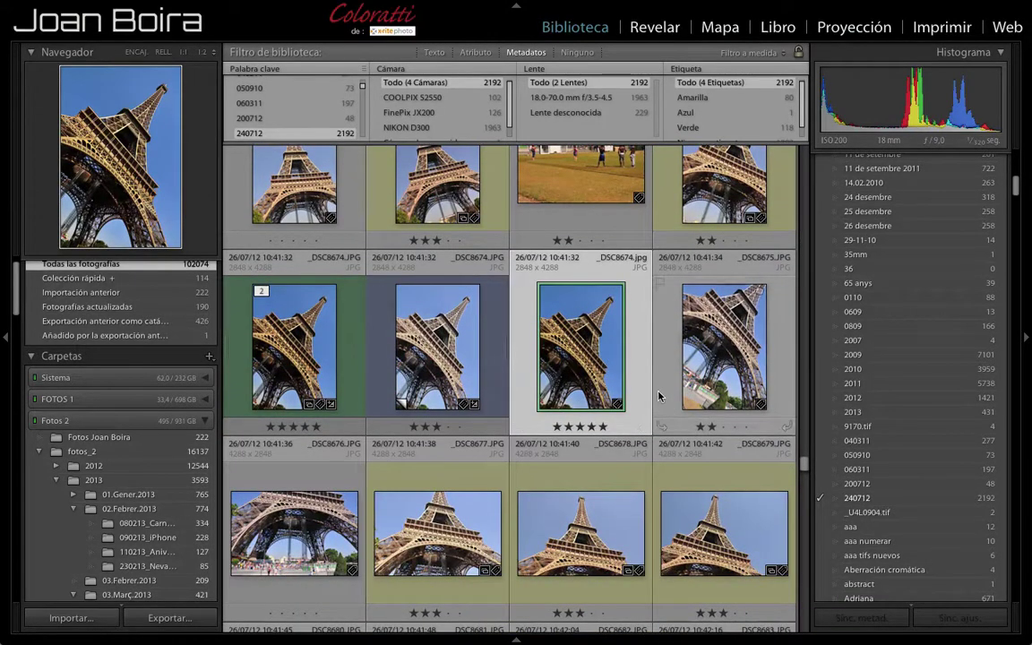
{"action": "mouse_move", "coordinate": [724, 350]}
{"action": "scroll", "coordinate": [659, 396], "scroll_direction": "up", "scroll_amount": 4}
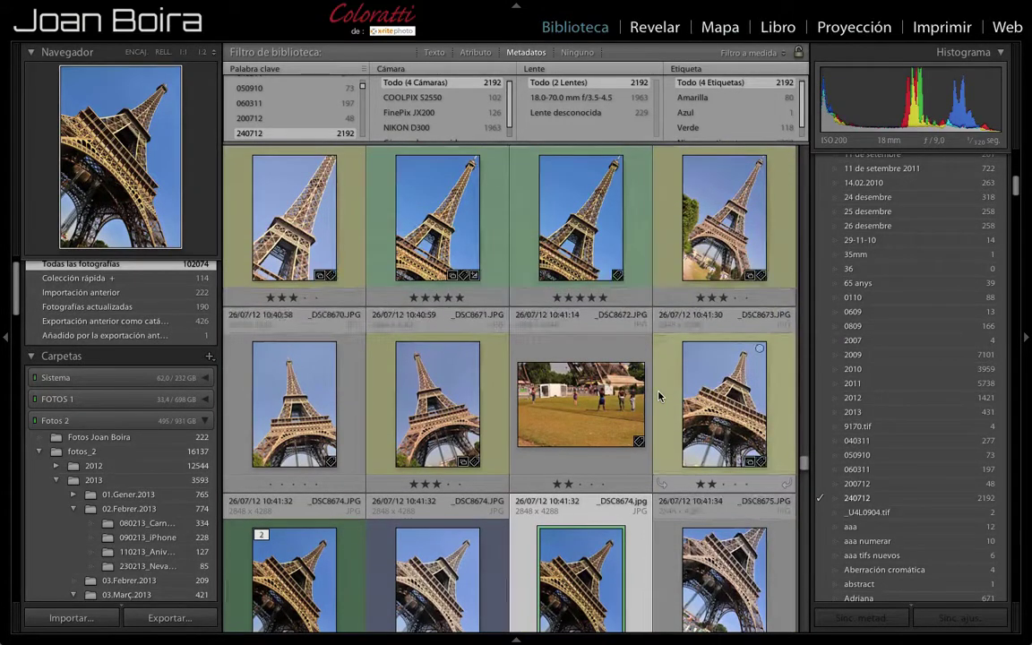
{"action": "scroll", "coordinate": [658, 396], "scroll_direction": "up", "scroll_amount": 1}
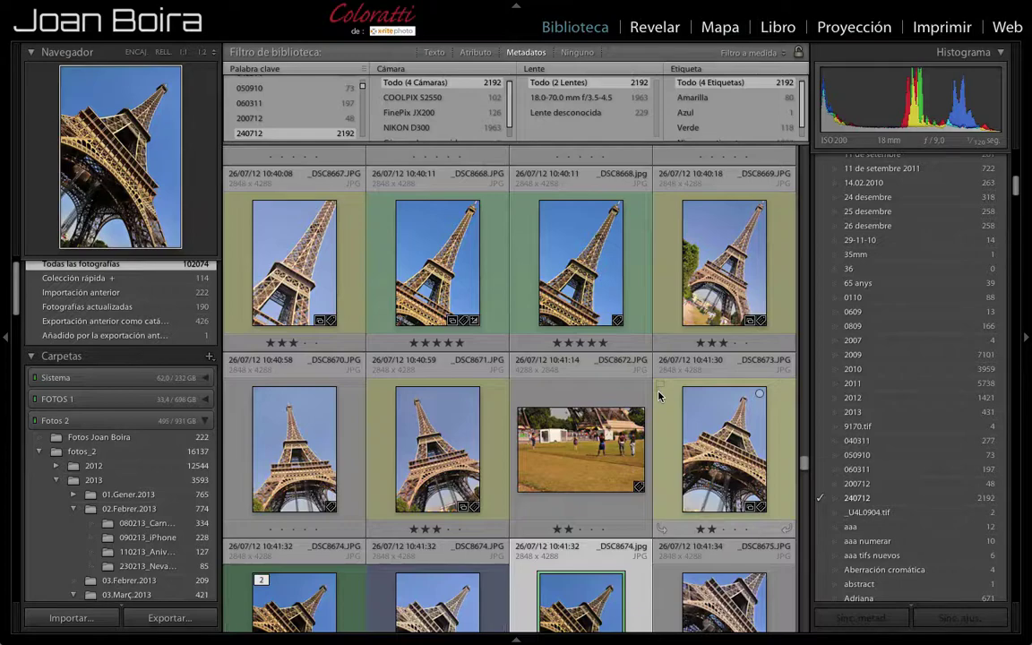
{"action": "scroll", "coordinate": [945, 421], "scroll_direction": "down", "scroll_amount": 5}
Collapse the Keyword List panel, leaving _DSC8674.jpg's keyword tags and the Web keyword set visible
{"action": "scroll", "coordinate": [937, 448], "scroll_direction": "down", "scroll_amount": 3}
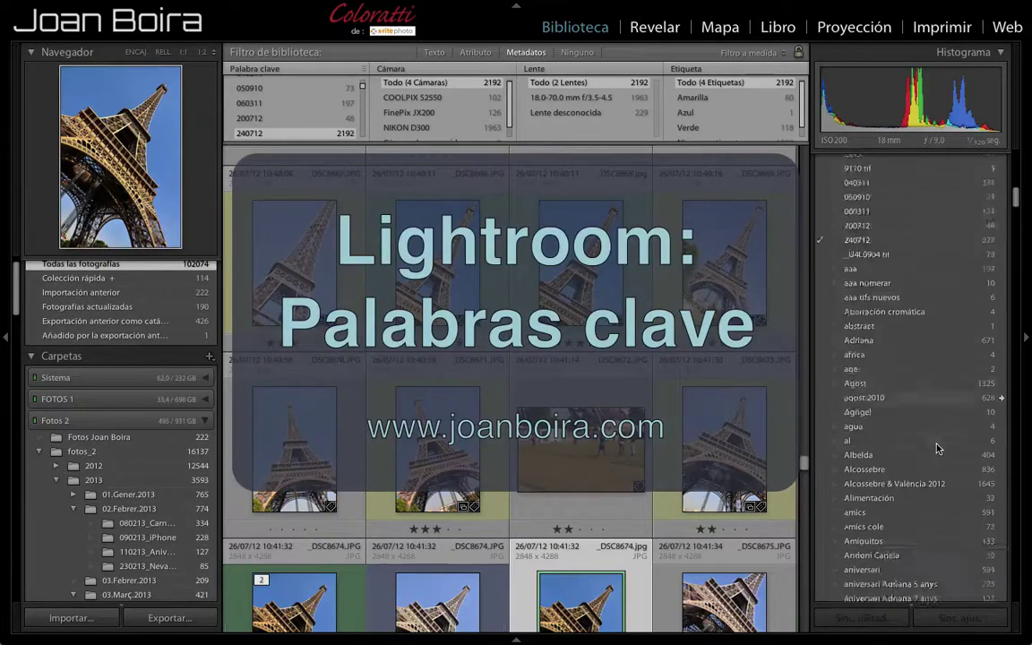
{"action": "scroll", "coordinate": [937, 448], "scroll_direction": "up", "scroll_amount": 5}
{"action": "scroll", "coordinate": [938, 448], "scroll_direction": "up", "scroll_amount": 5}
{"action": "scroll", "coordinate": [937, 448], "scroll_direction": "up", "scroll_amount": 5}
{"action": "scroll", "coordinate": [938, 448], "scroll_direction": "up", "scroll_amount": 5}
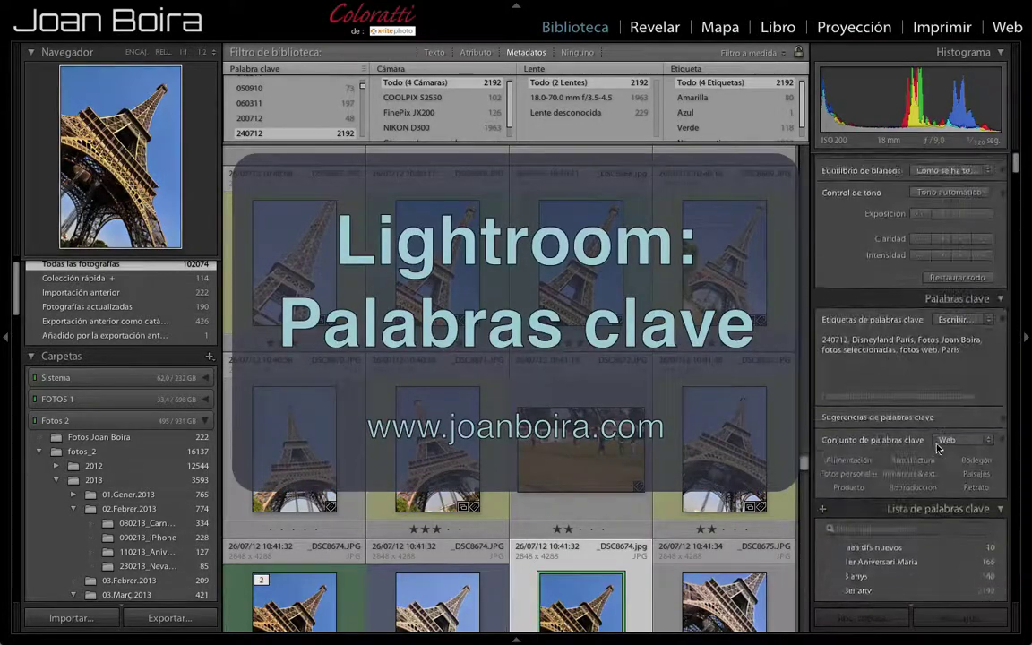
{"action": "scroll", "coordinate": [939, 448], "scroll_direction": "down", "scroll_amount": 3}
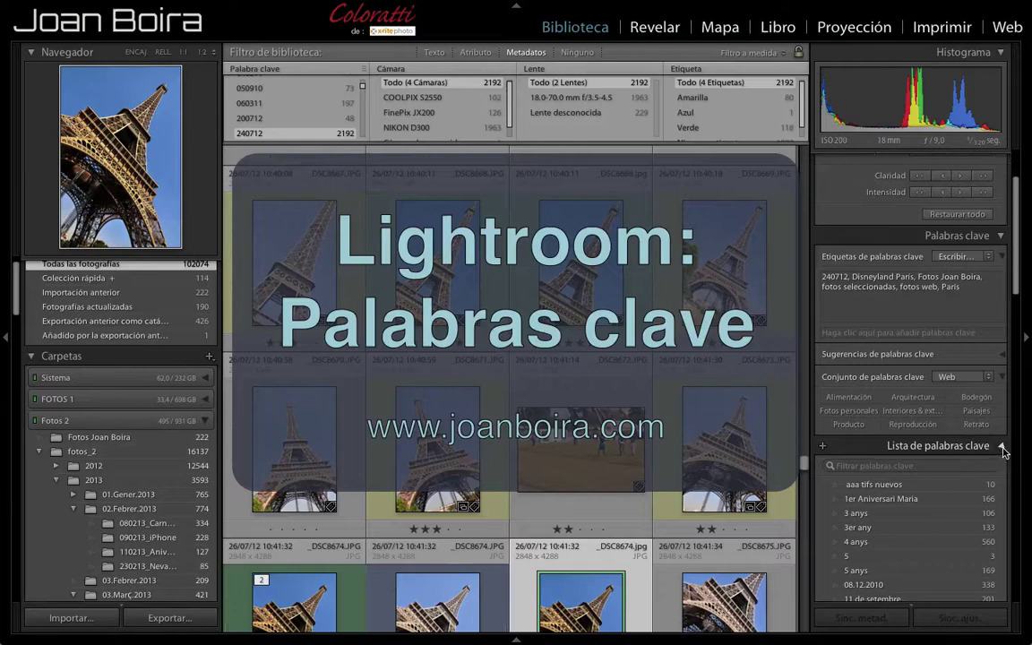
{"action": "left_click", "coordinate": [1004, 453]}
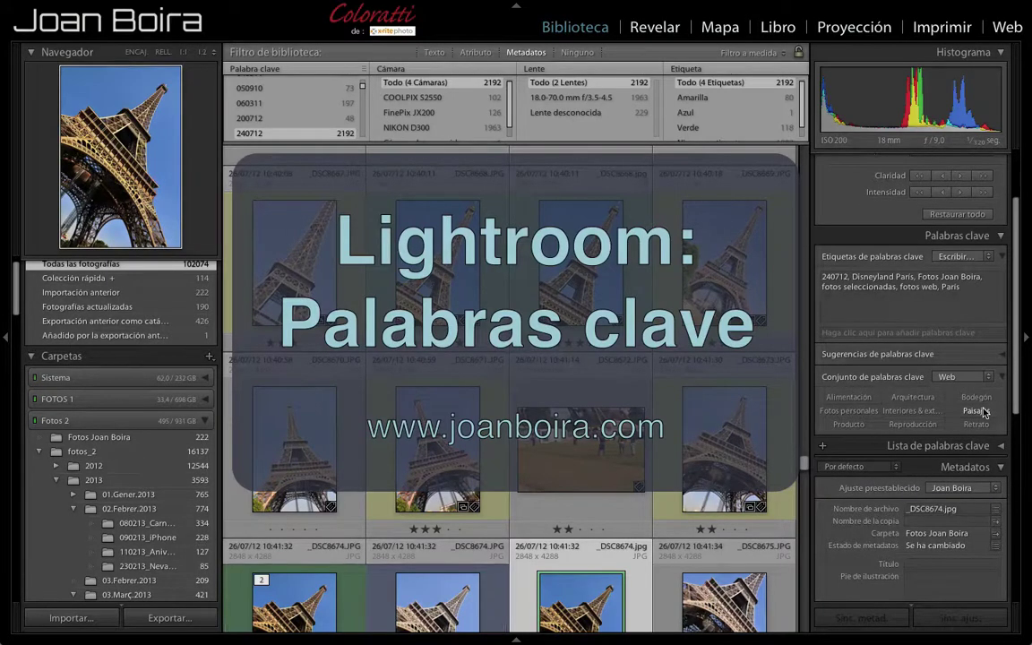